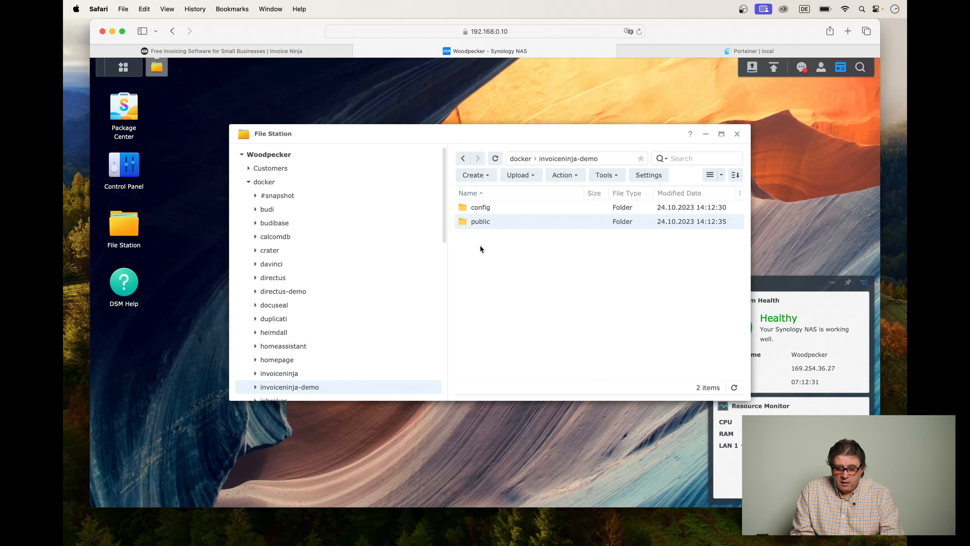
- Upload in-vhost.conf from the local Invoice-Ninja folder in Finder into the docker/invoiceninja-demo/config folder in File Station
double_click(484, 210)
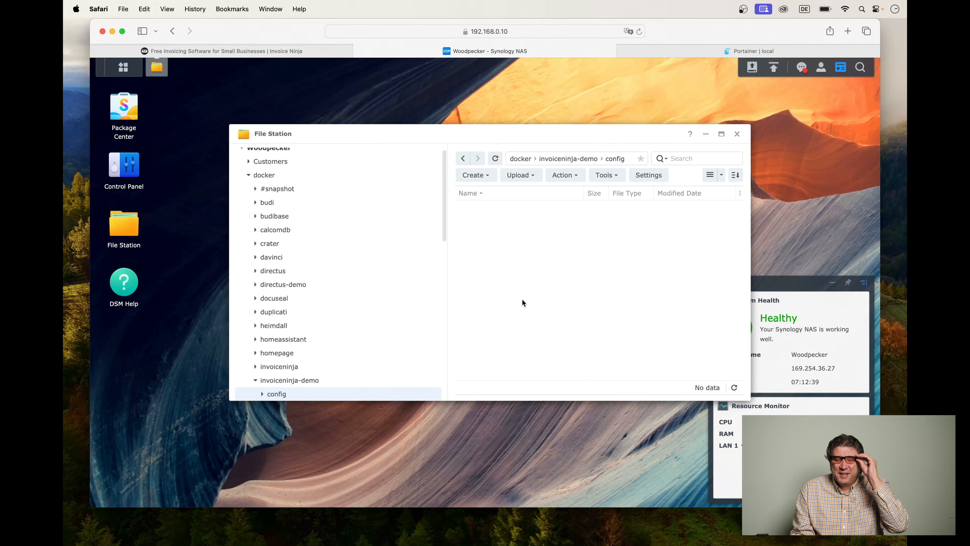
mouse_move(393, 544)
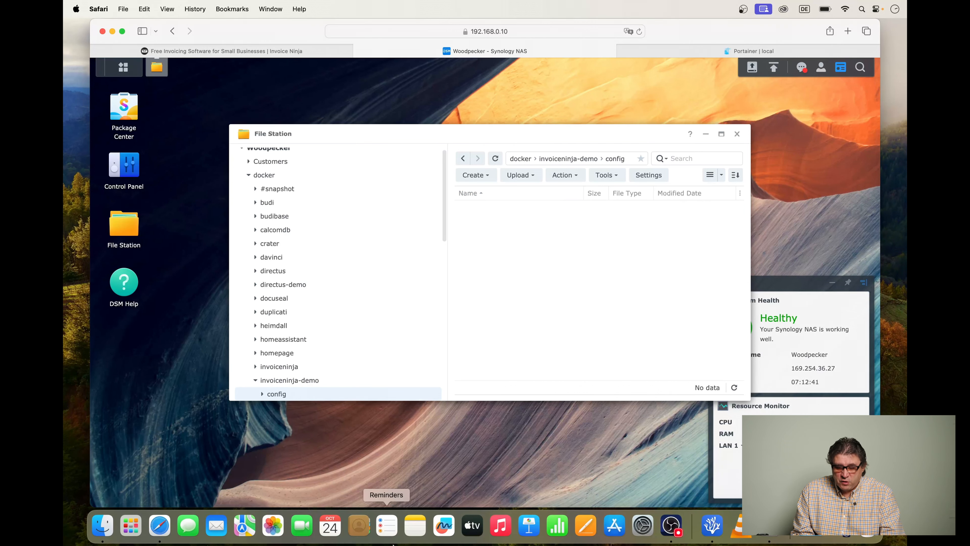
left_click(107, 535)
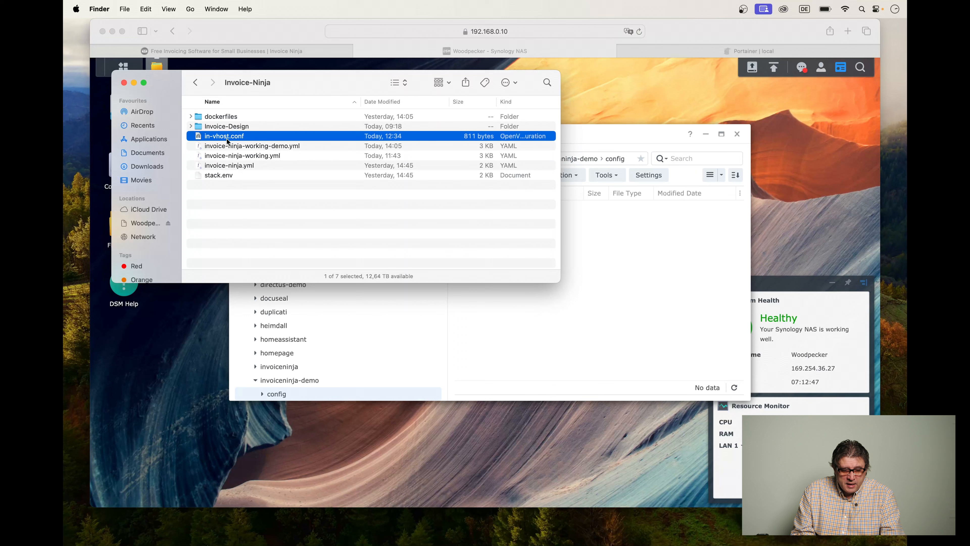
left_click(226, 146)
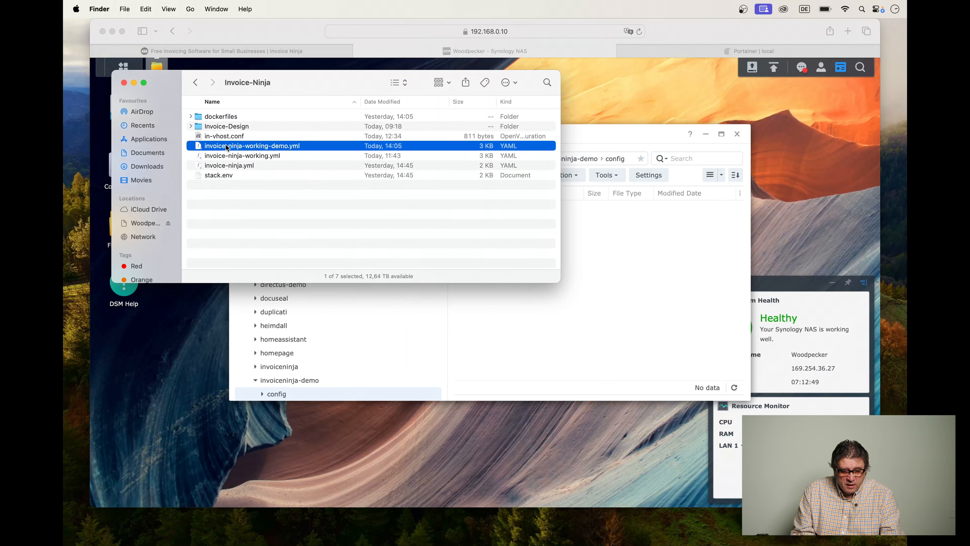
left_click(232, 137)
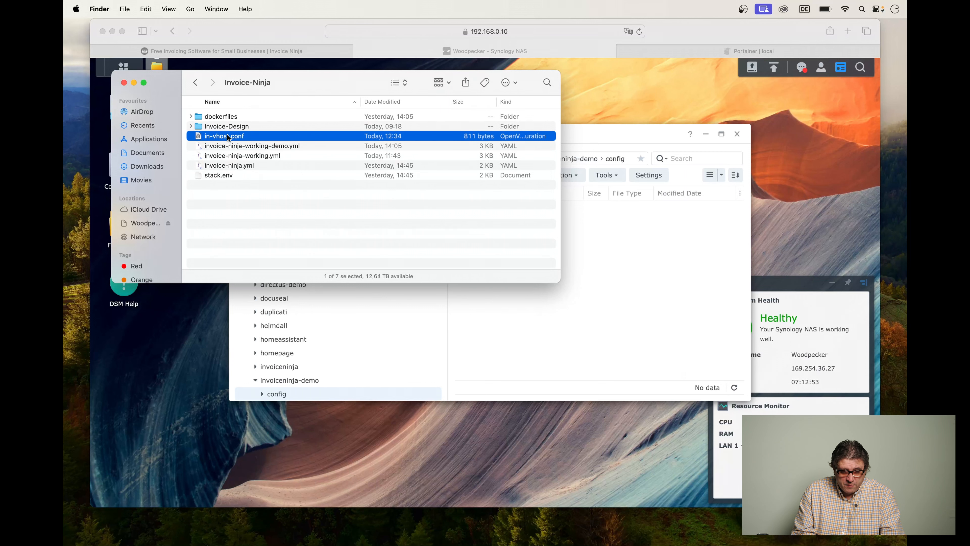
left_click_drag(232, 137, 567, 305)
left_click(652, 291)
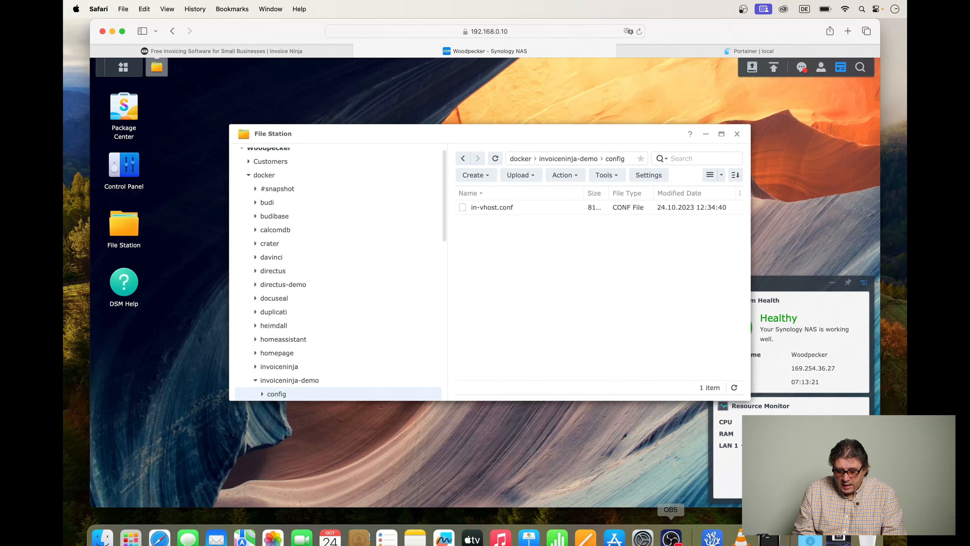
- Locate the in-vhost.conf mount in invoice-ninja-working-demo.yml in VSCodium, and copy the file's full location from its File Station properties
left_click(713, 529)
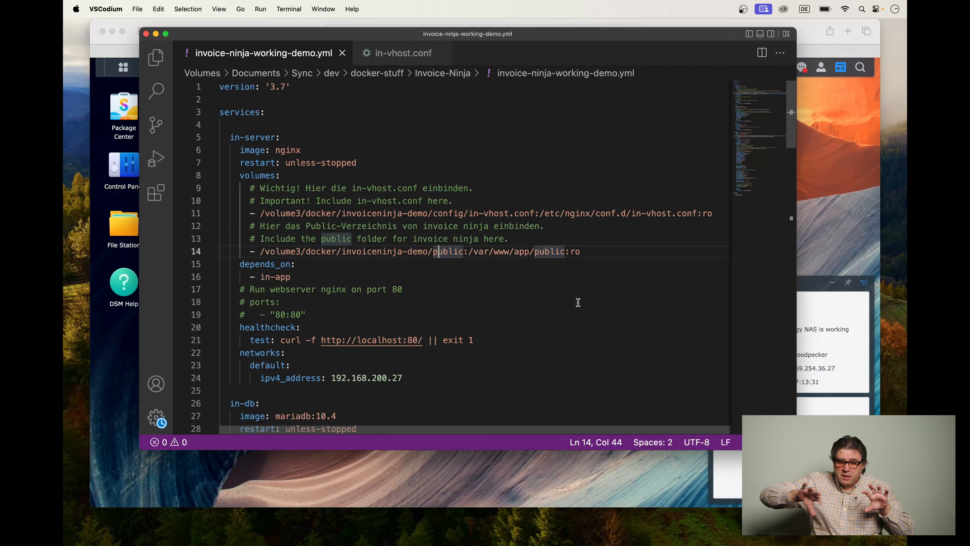
left_click(534, 214)
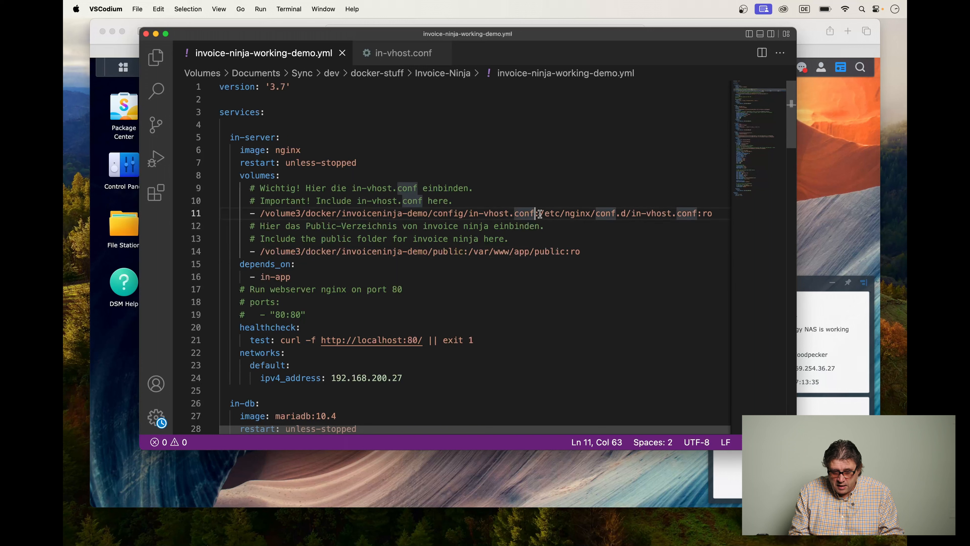
left_click(539, 213)
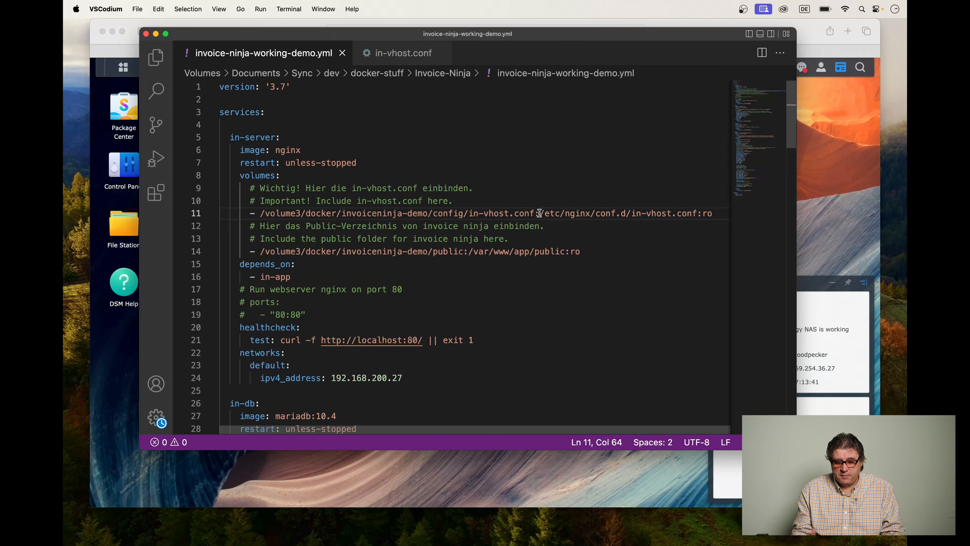
left_click(534, 213)
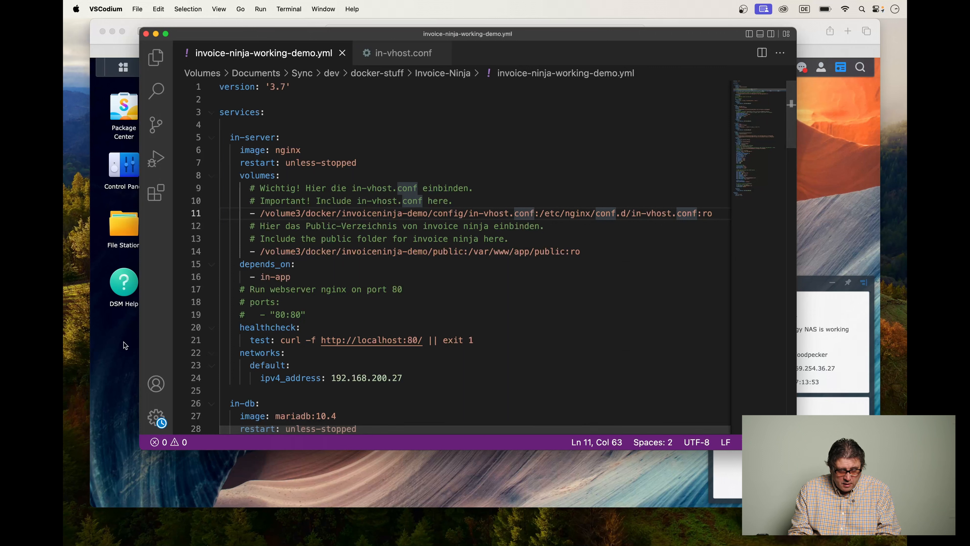
left_click(135, 227)
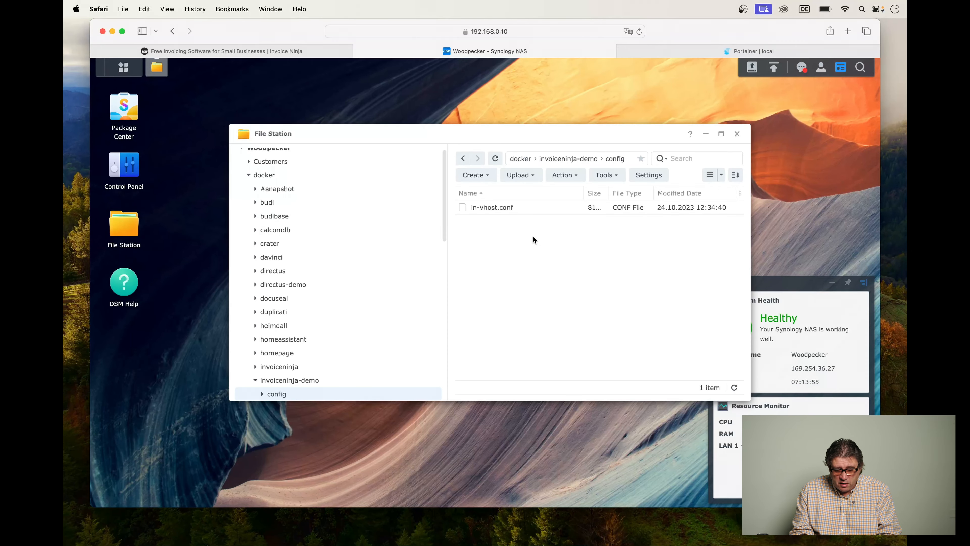
right_click(527, 209)
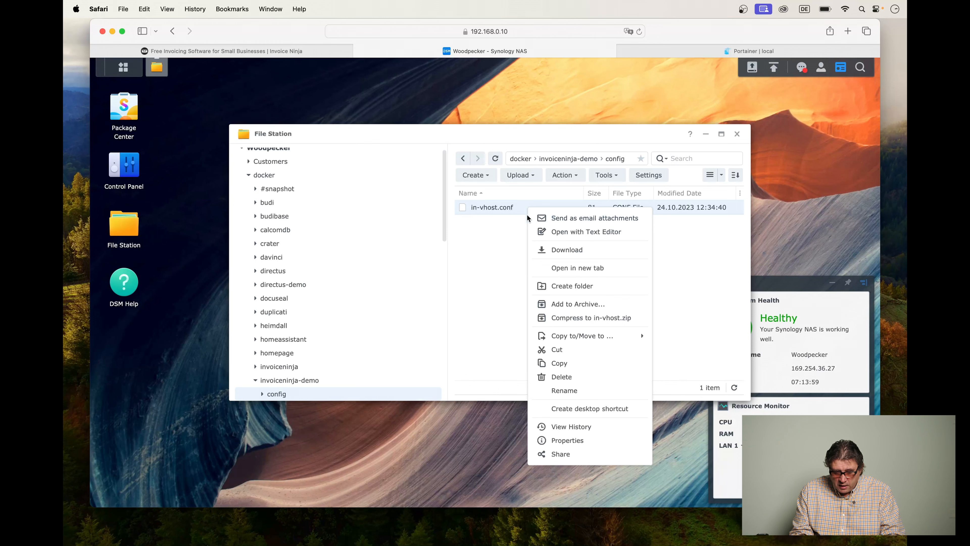
left_click(567, 440)
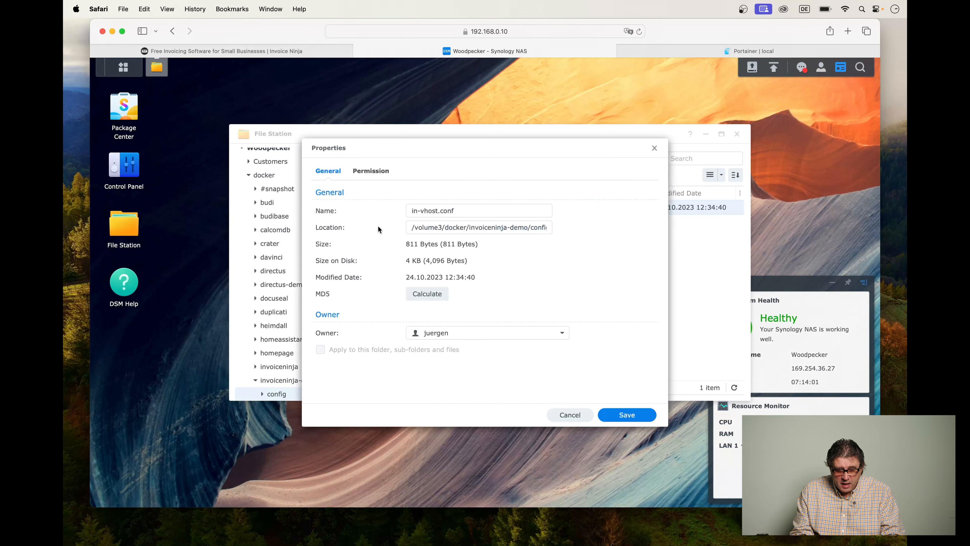
left_click_drag(412, 226, 565, 229)
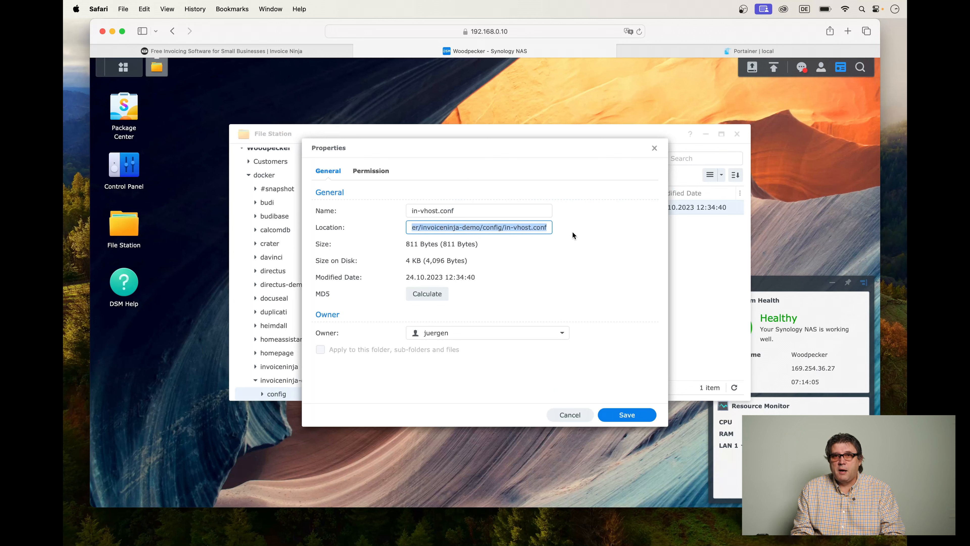
key("super+c")
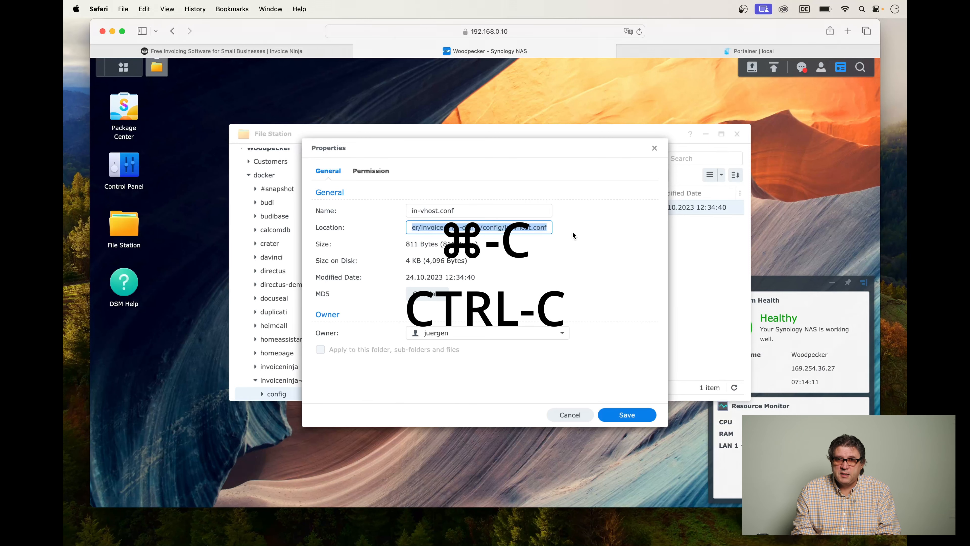
- Back in VSCodium, replace the host path of the in-vhost.conf mount on line 11 with the copied /volume3/docker/invoiceninja-demo/config/in-vhost.conf
key("super+Tab")
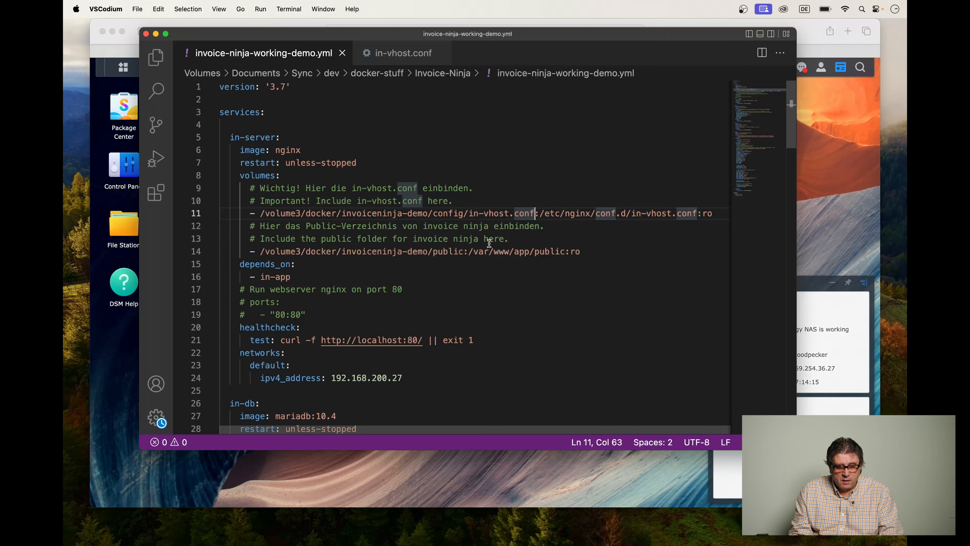
left_click_drag(260, 214, 533, 216)
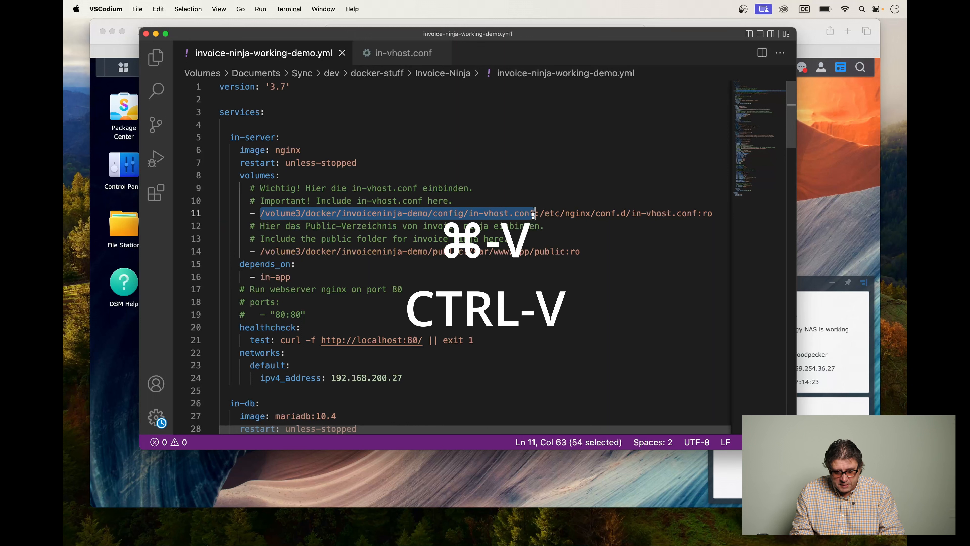
key("super+v")
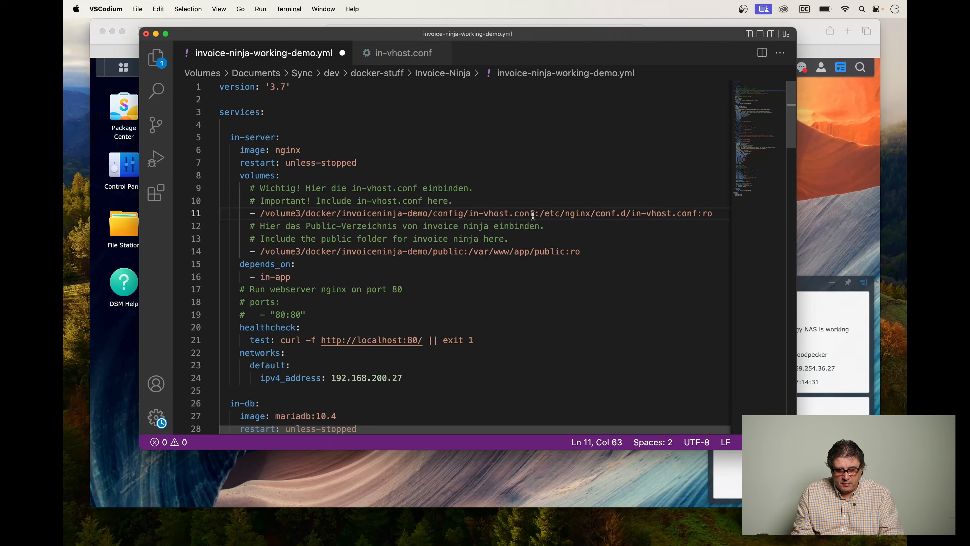
- Find the public folder mount on line 14, and select the location of invoiceninja-demo's public folder in its File Station properties for copying
left_click(261, 251)
left_click_drag(262, 252, 266, 251)
left_click(453, 250)
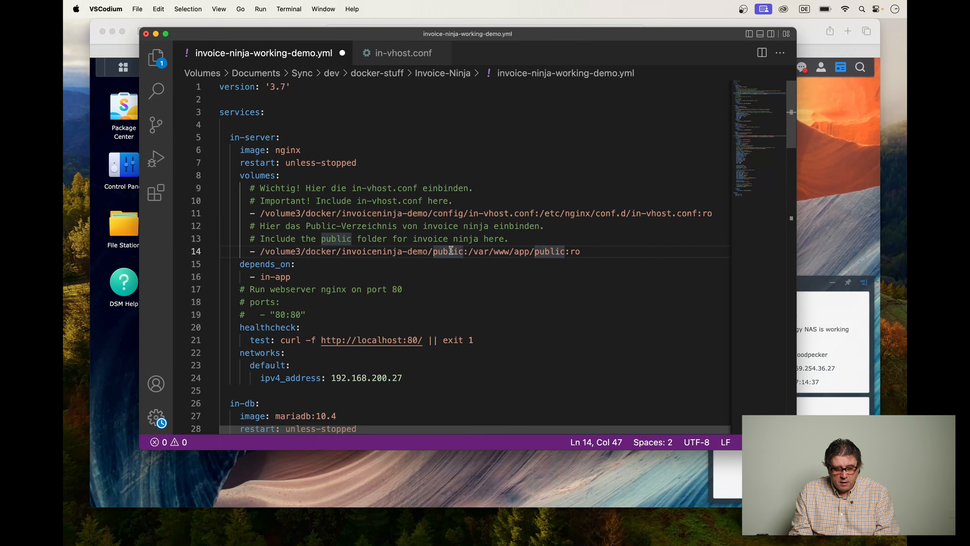
left_click(124, 223)
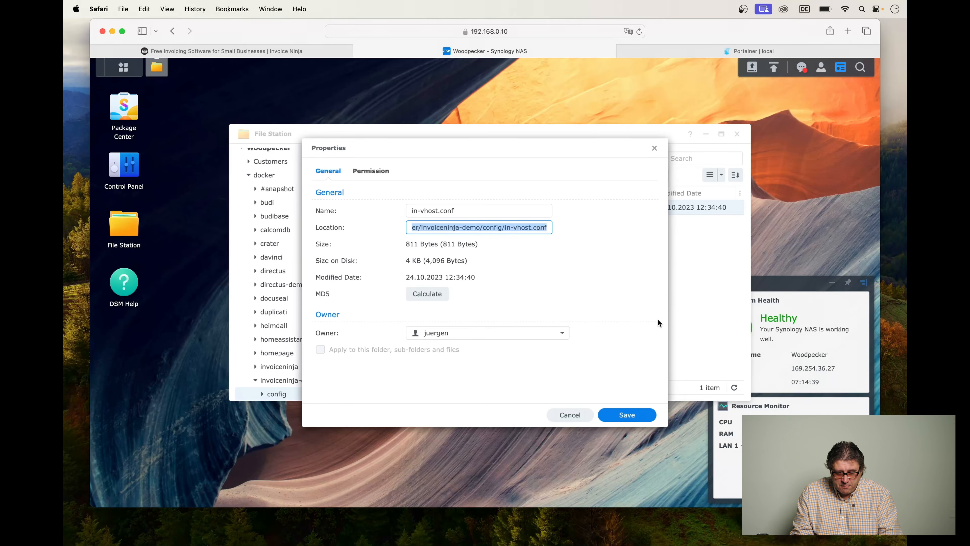
left_click(571, 414)
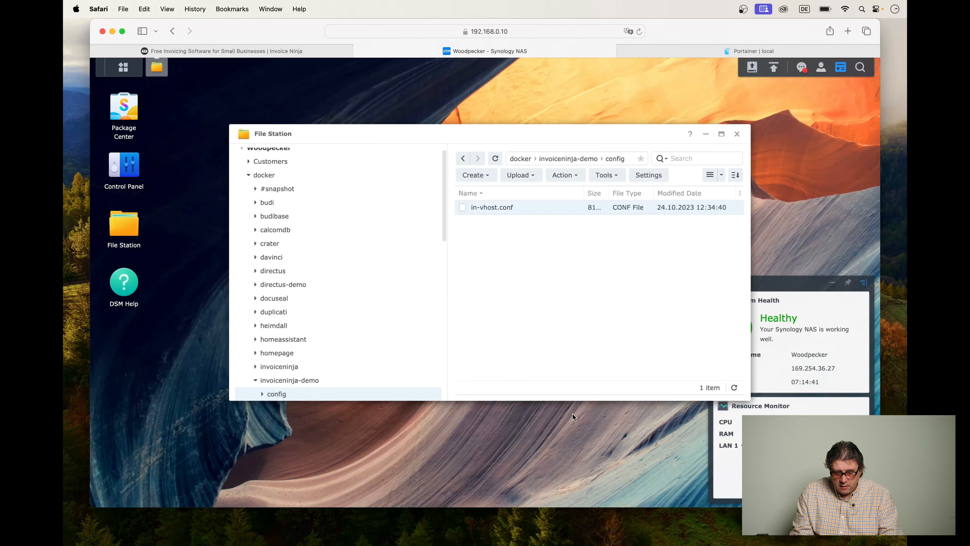
left_click(464, 159)
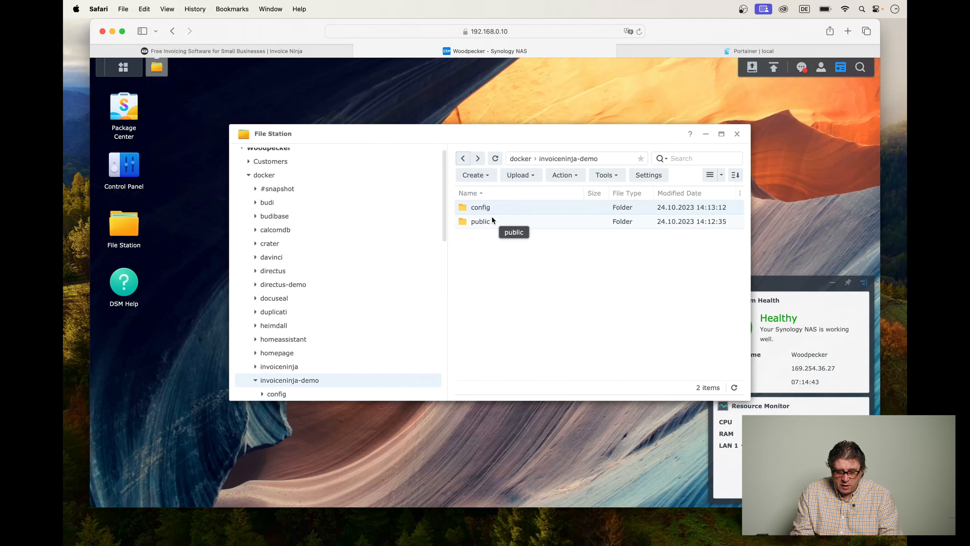
left_click(504, 220)
right_click(505, 221)
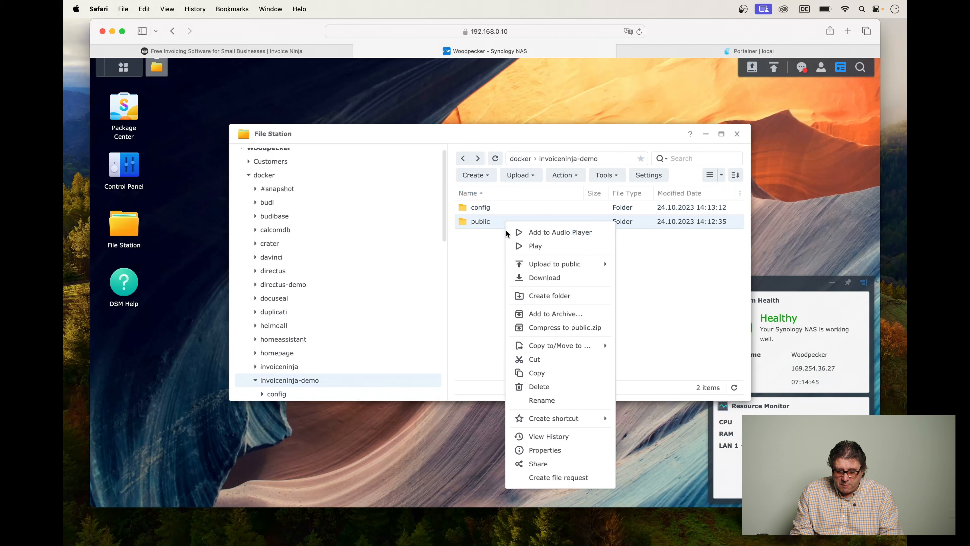
left_click(545, 449)
left_click_drag(413, 223, 558, 235)
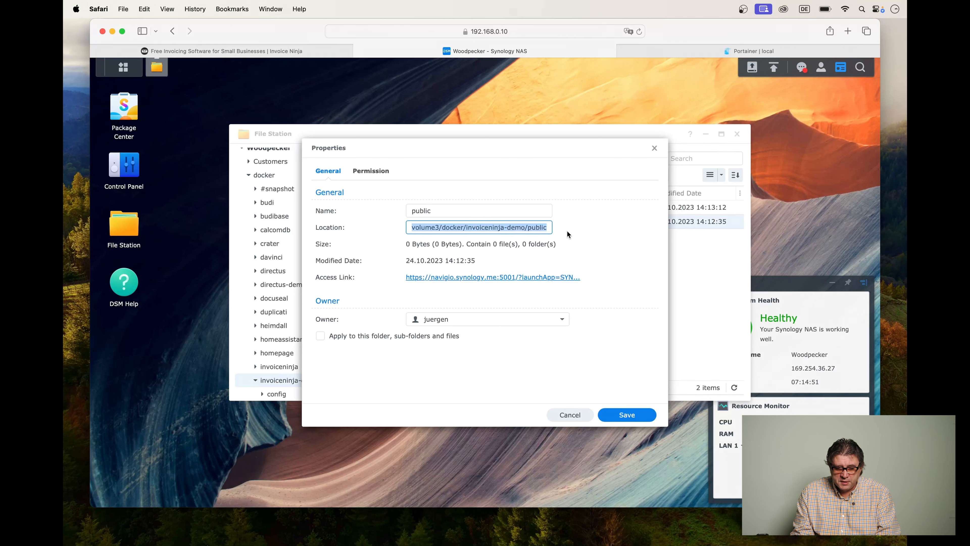
- Return to VSCodium and replace the host path of the public mount on line 14 with /volume3/docker/invoiceninja-demo/public
key("super+Tab")
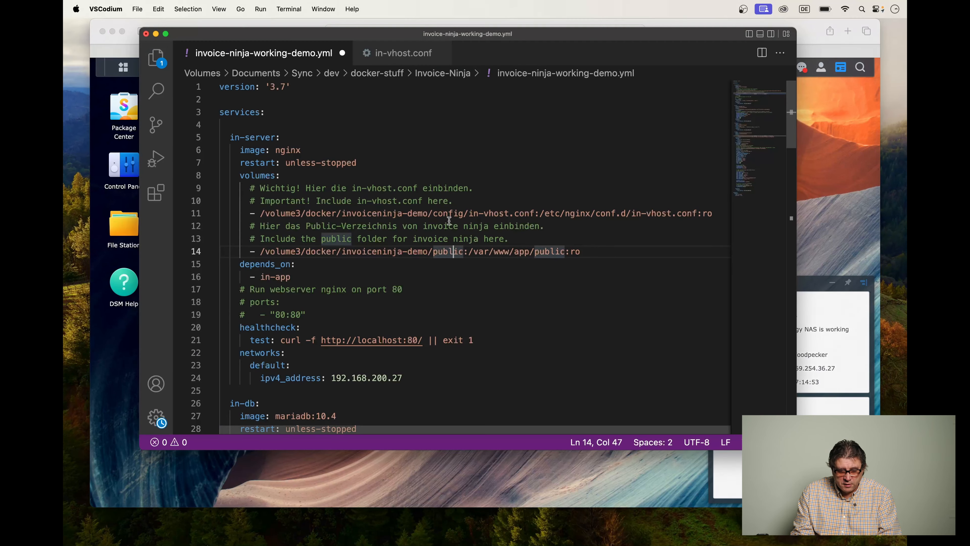
left_click_drag(259, 251, 463, 252)
key("Escape")
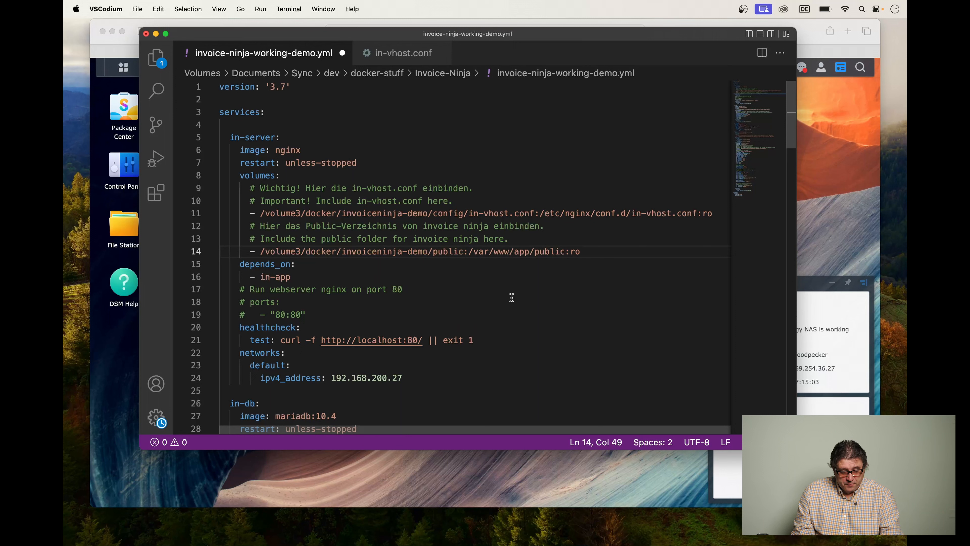
- Check in-server's ports and ipv4_address entries against Portainer's container list sorted by descending IP address, returning to VSCodium
left_click(260, 300)
scroll(351, 295, "down", 4)
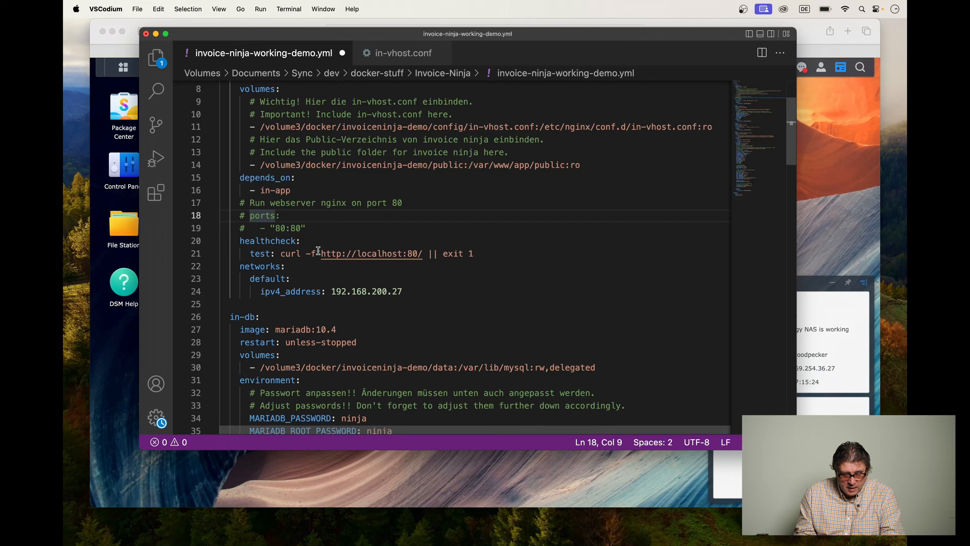
left_click(398, 292)
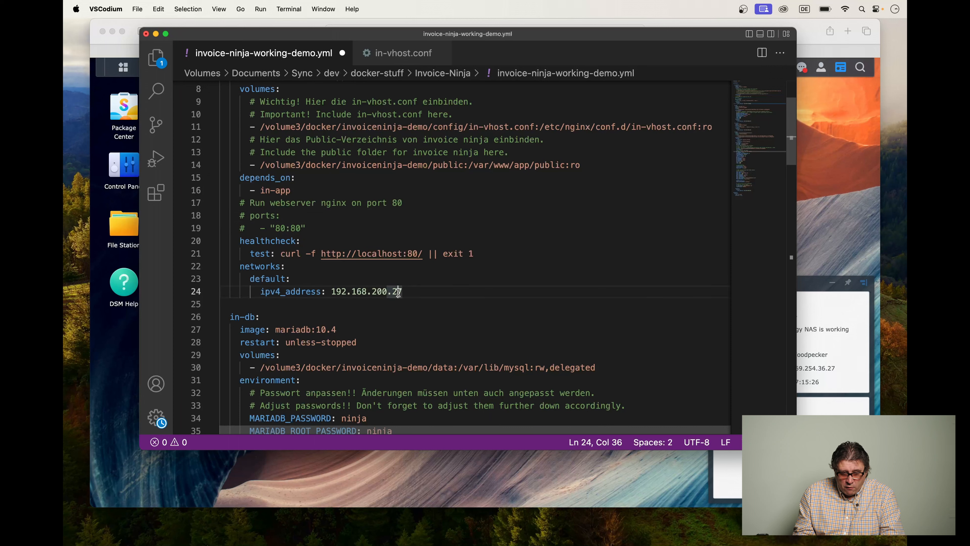
left_click(408, 292)
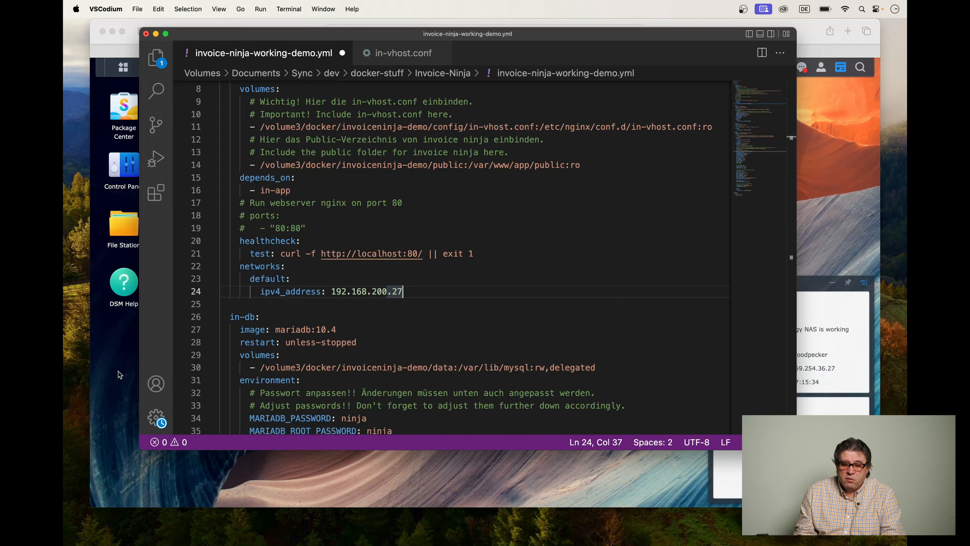
left_click(118, 363)
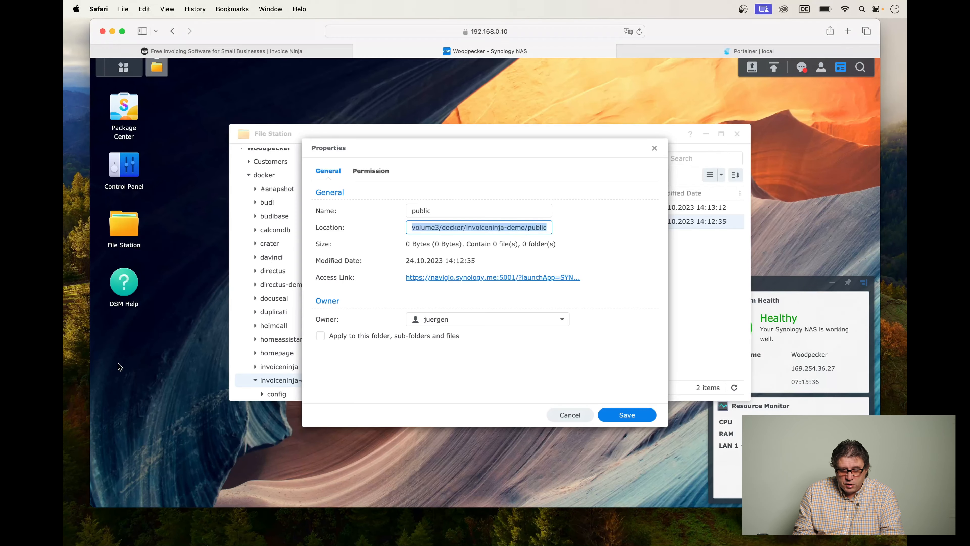
left_click(764, 50)
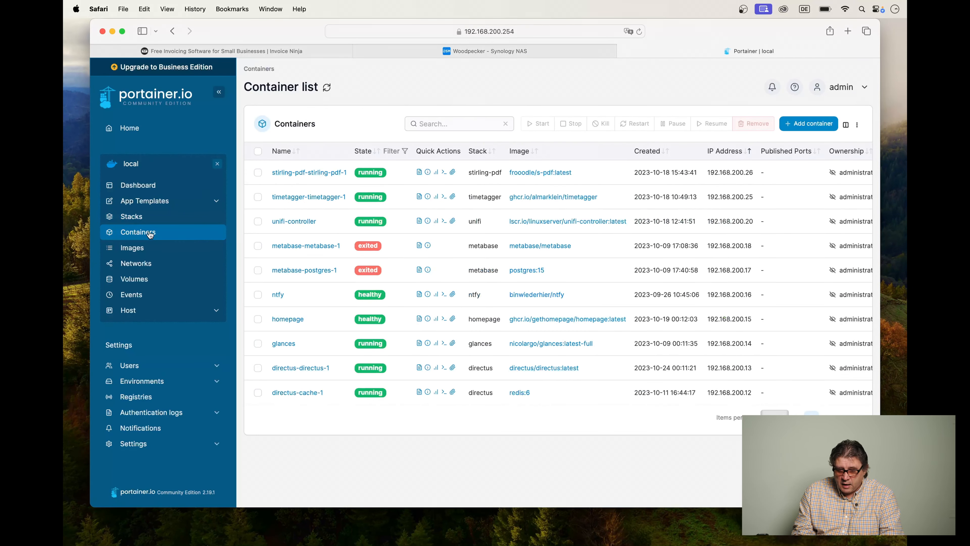
left_click(735, 153)
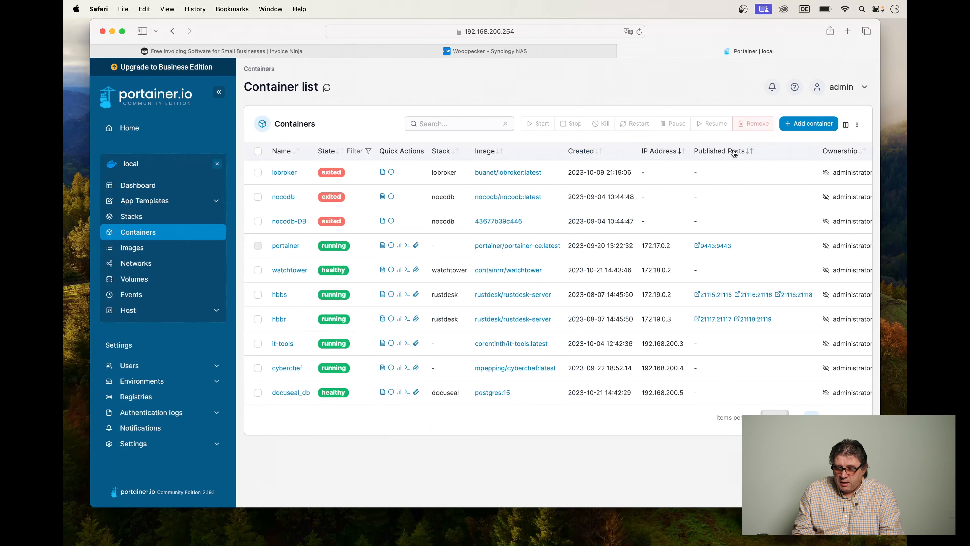
left_click(661, 155)
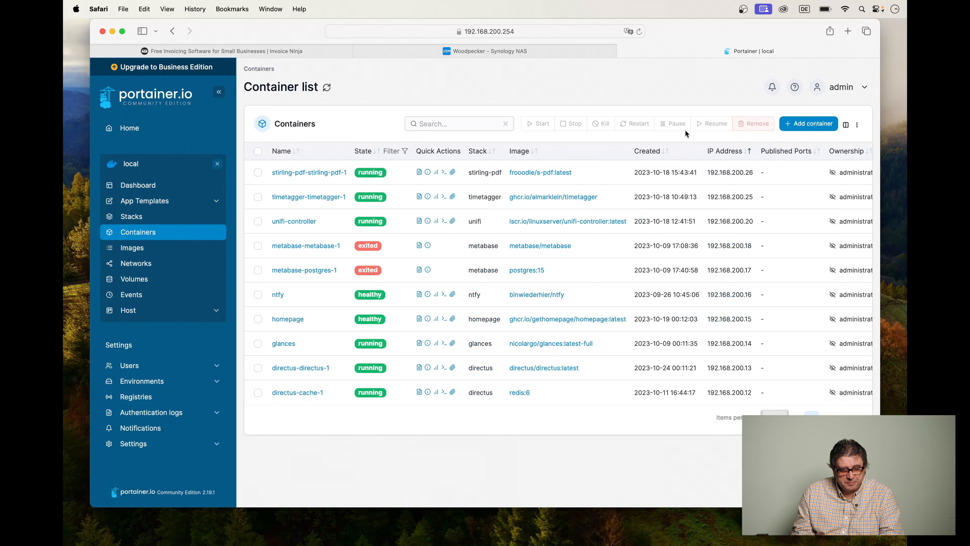
mouse_move(586, 544)
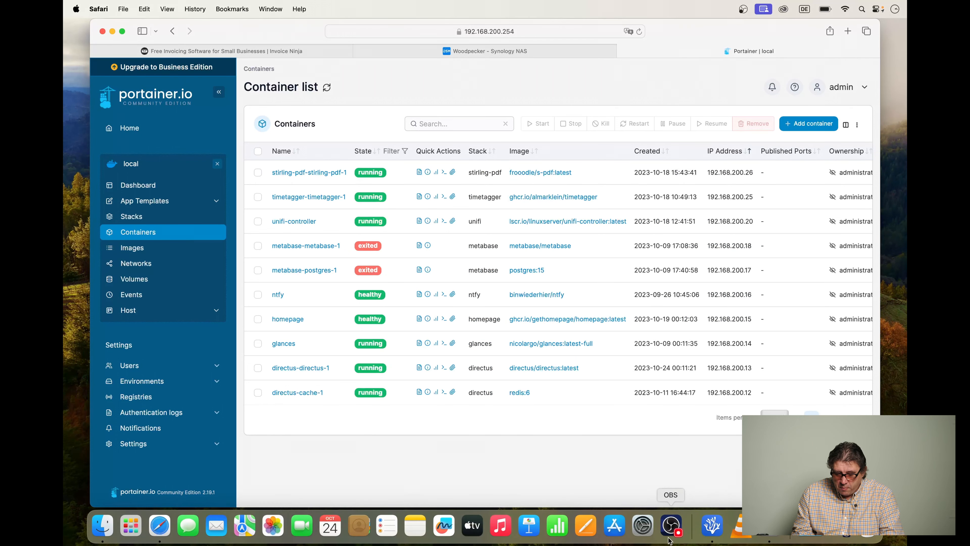
left_click(712, 541)
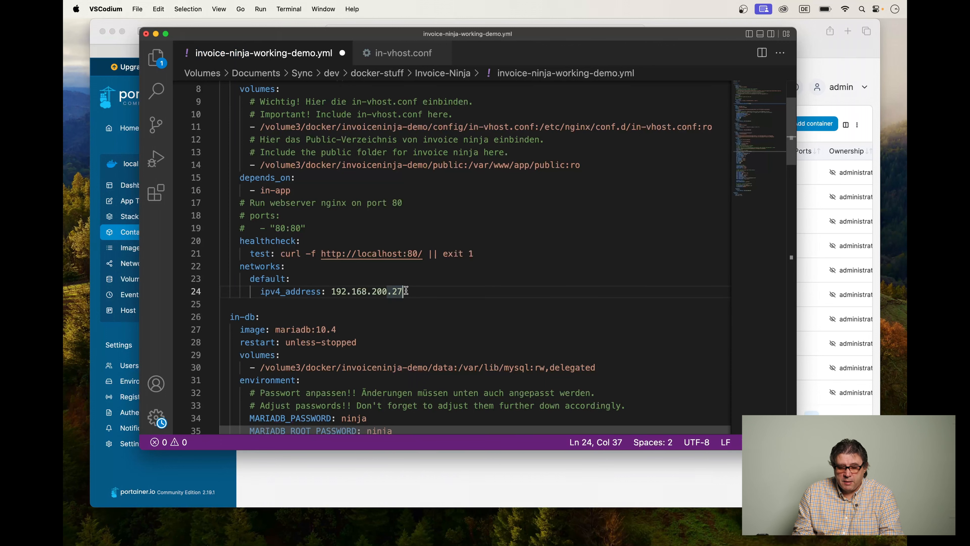
- Locate in-db's data mount on line 30, and create a folder named data inside invoiceninja-demo in Synology File Station
scroll(406, 291, "down", 2)
scroll(406, 290, "down", 5)
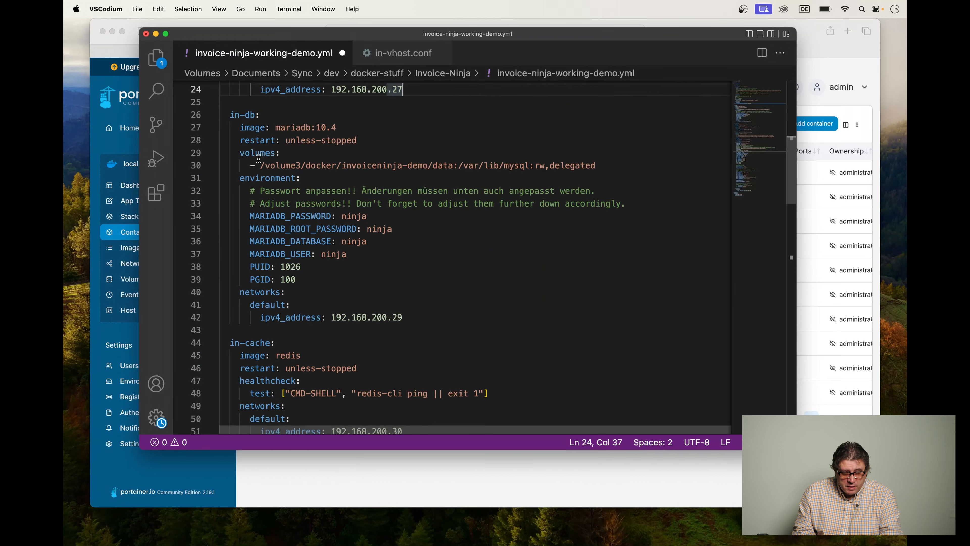
left_click(446, 167)
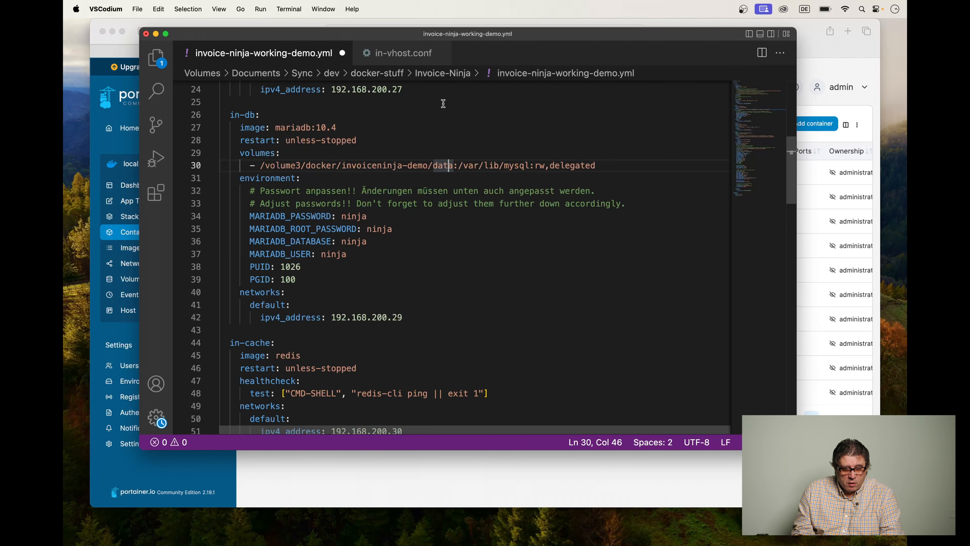
left_click(291, 20)
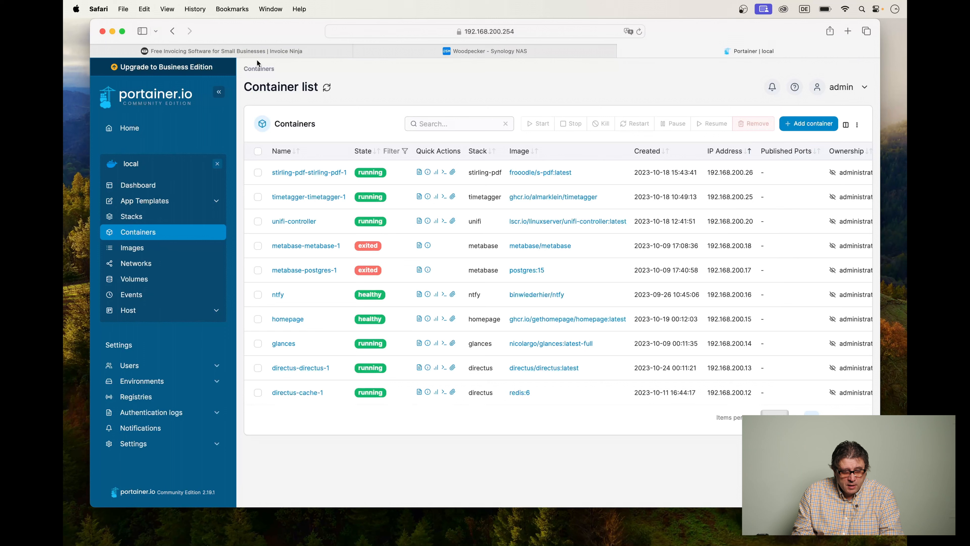
left_click(565, 51)
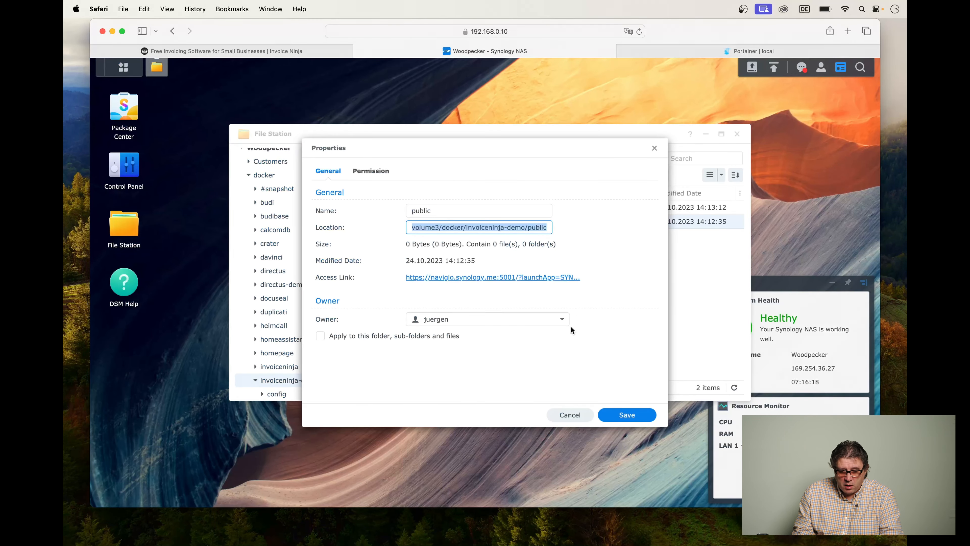
left_click(574, 416)
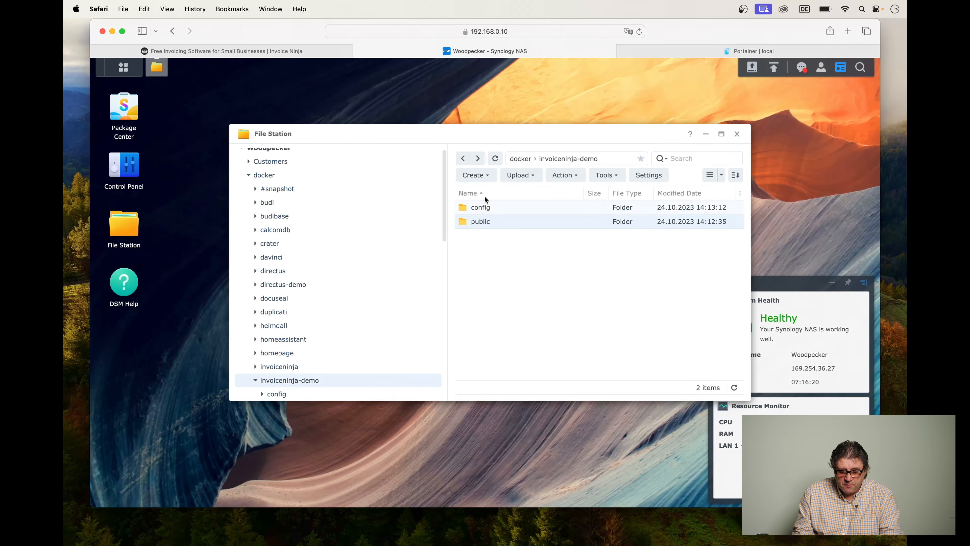
left_click(475, 175)
left_click(493, 194)
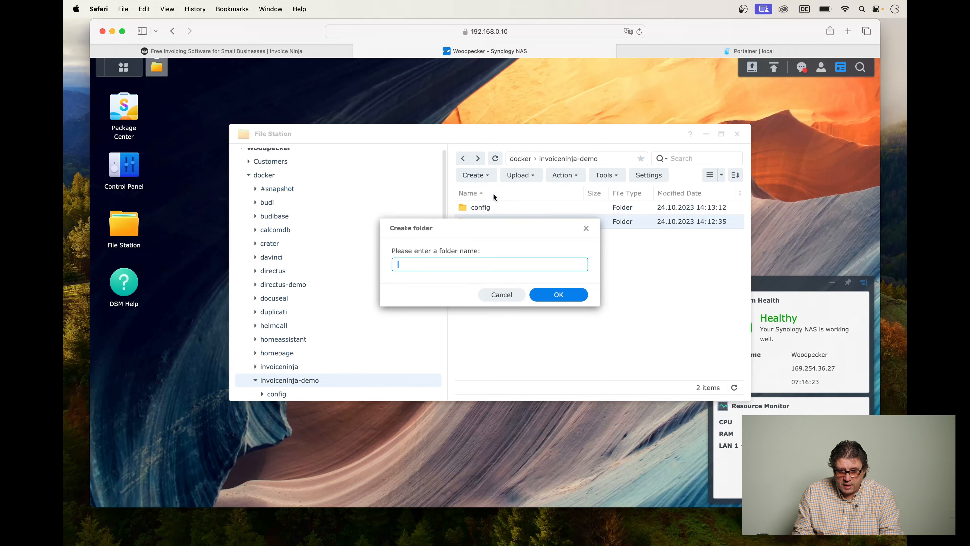
type("data")
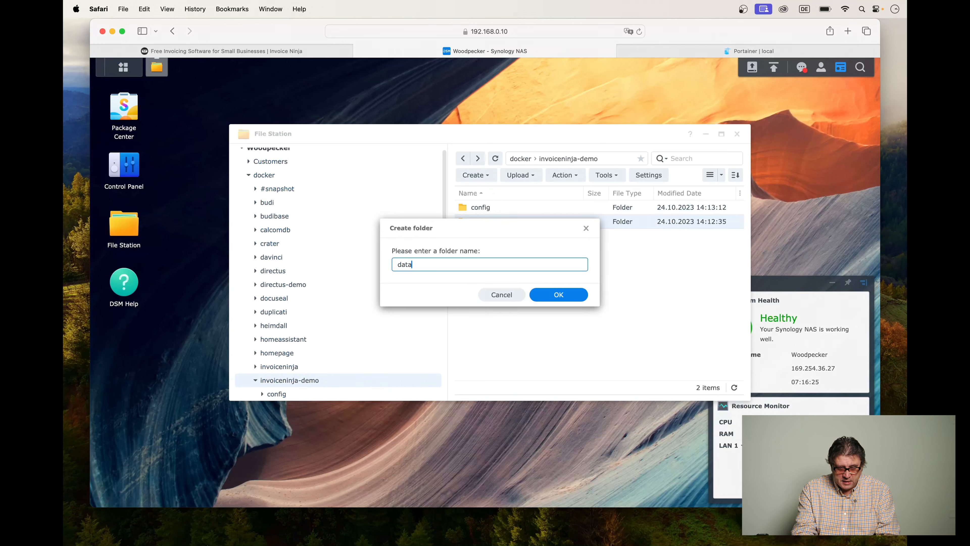
left_click(562, 295)
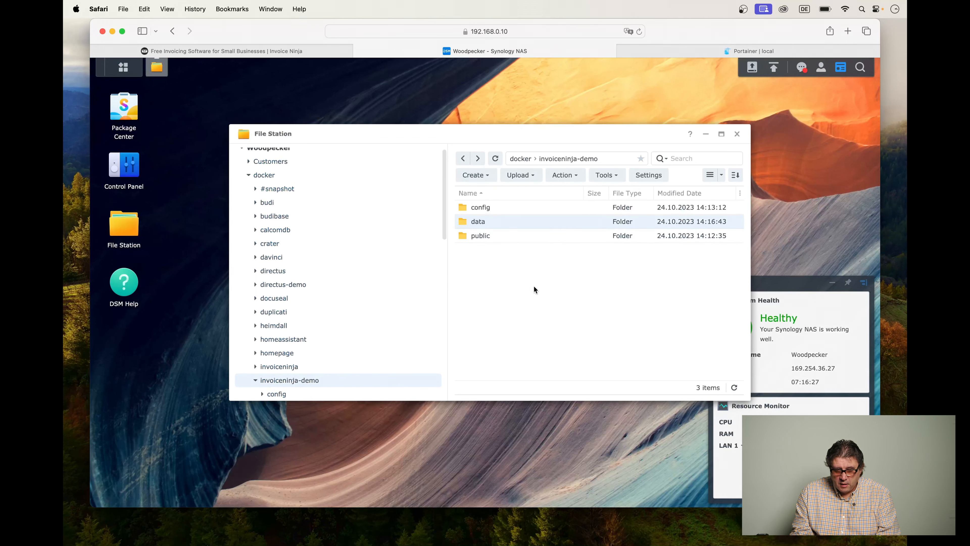
- Copy the location of the data folder from its File Station properties, leaving the properties unchanged
right_click(511, 219)
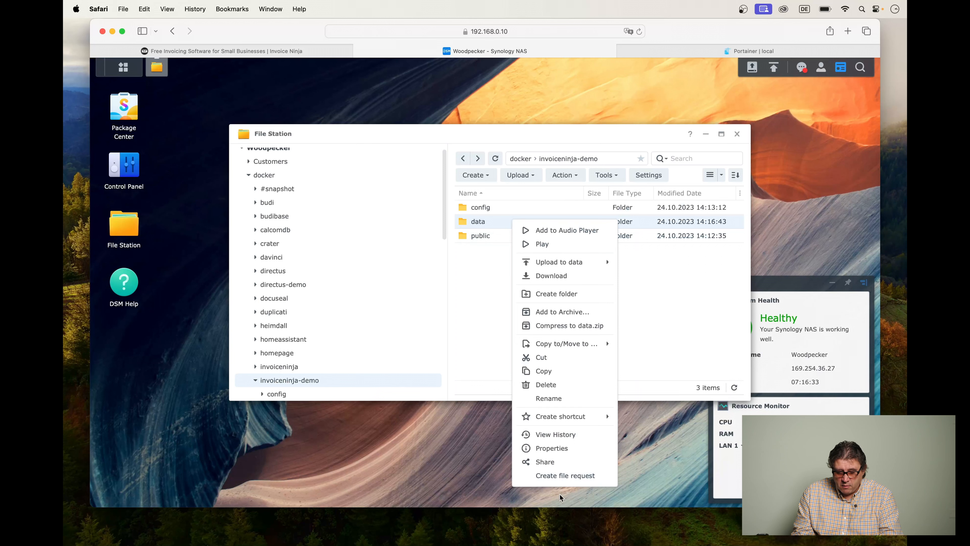
left_click(551, 448)
left_click(410, 228)
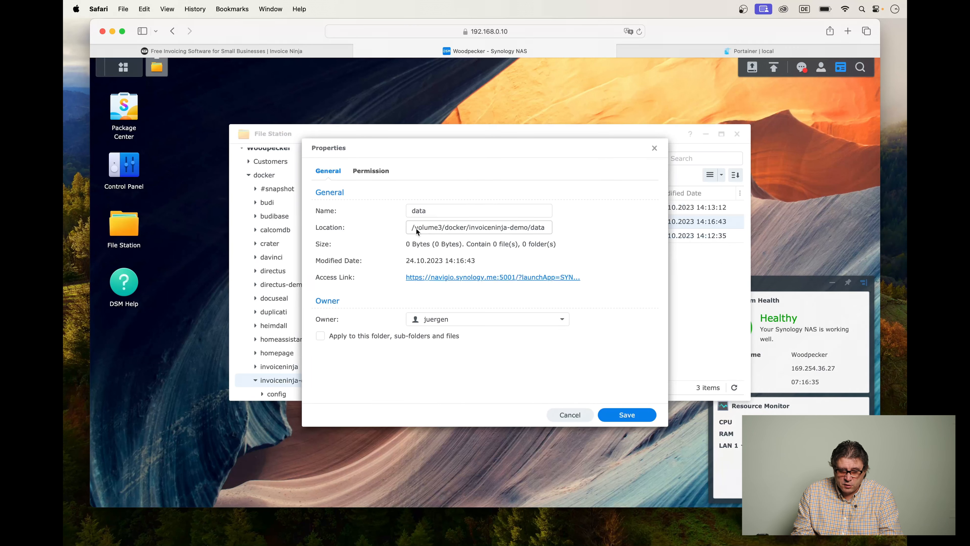
left_click_drag(410, 228, 561, 229)
key("super+c")
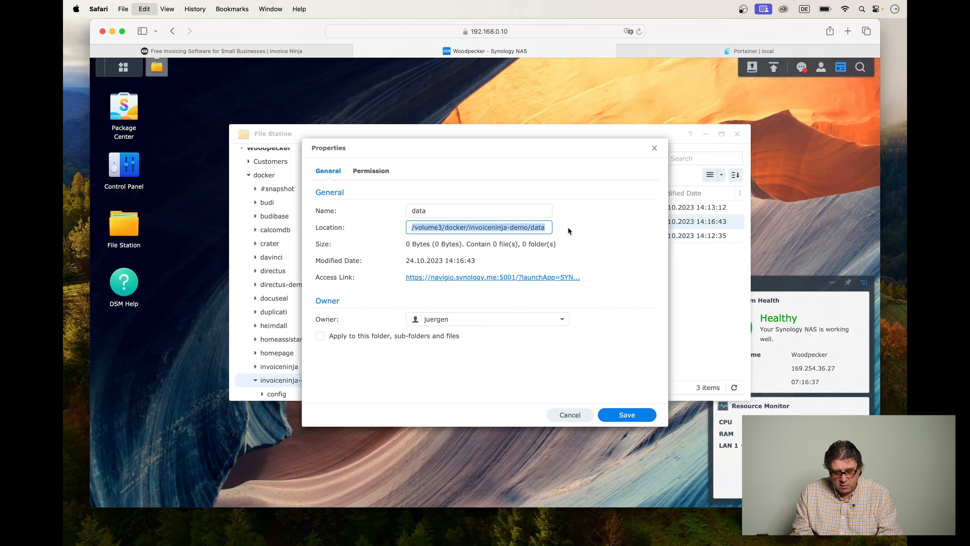
left_click(570, 415)
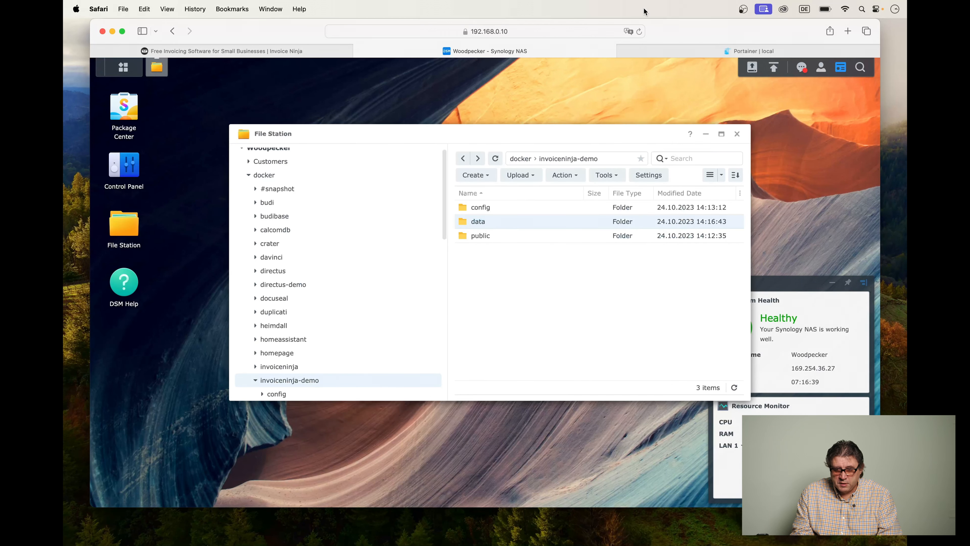
- Return to VSCodium and replace the host path of in-db's data mount on line 30 with /volume3/docker/invoiceninja-demo/data
key("super+Tab")
left_click_drag(260, 165, 451, 166)
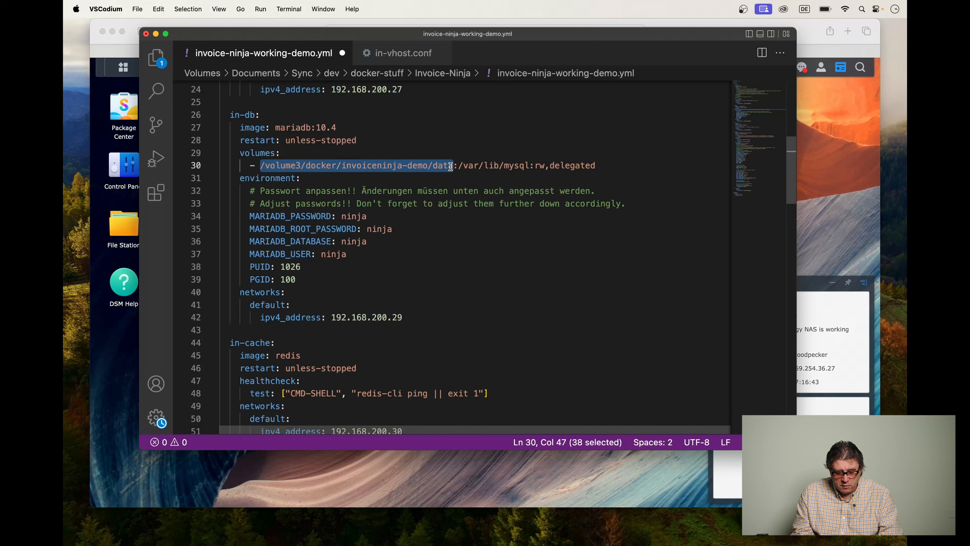
left_click(451, 166)
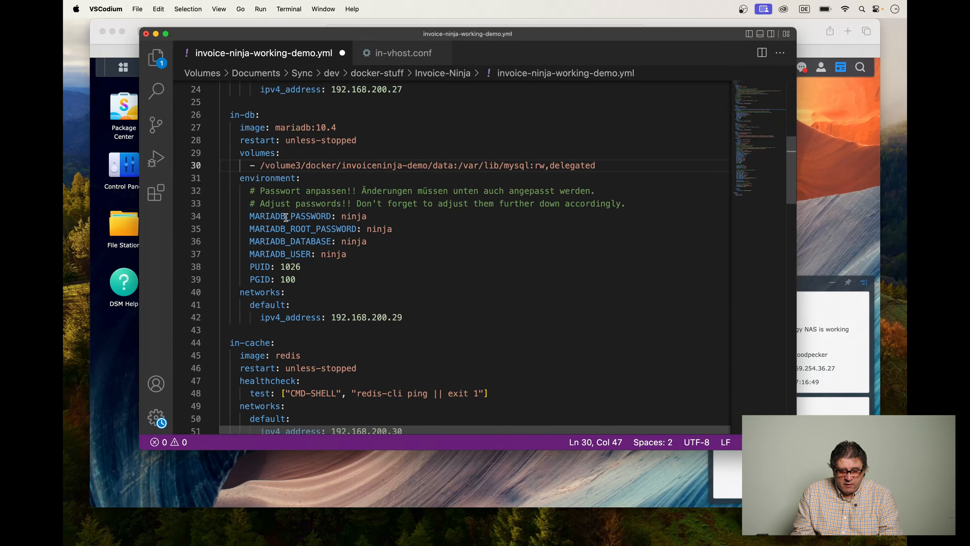
- Examine in-db's MariaDB password, database and user settings on lines 34 to 37, and its PUID in relation to the data mount's host path
left_click(357, 217)
left_click(379, 230)
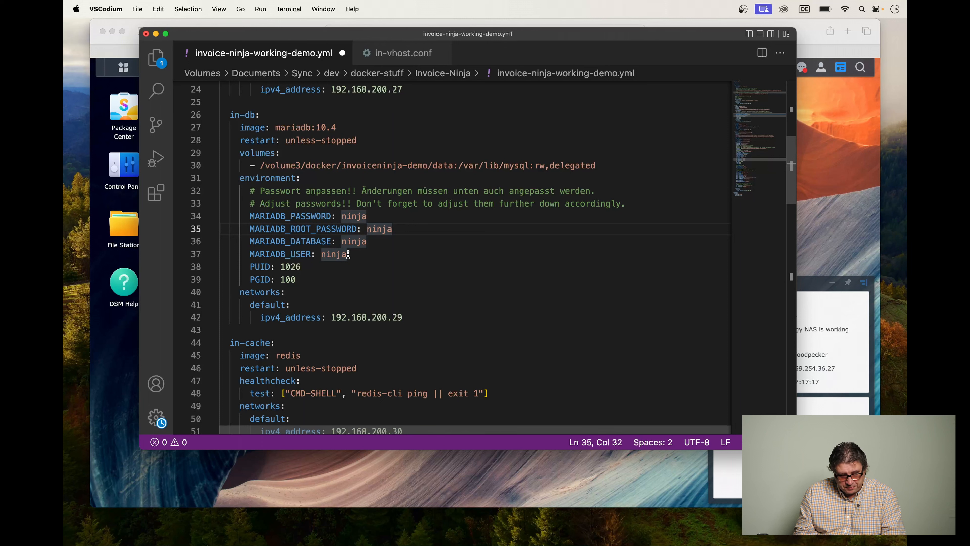
left_click(351, 215)
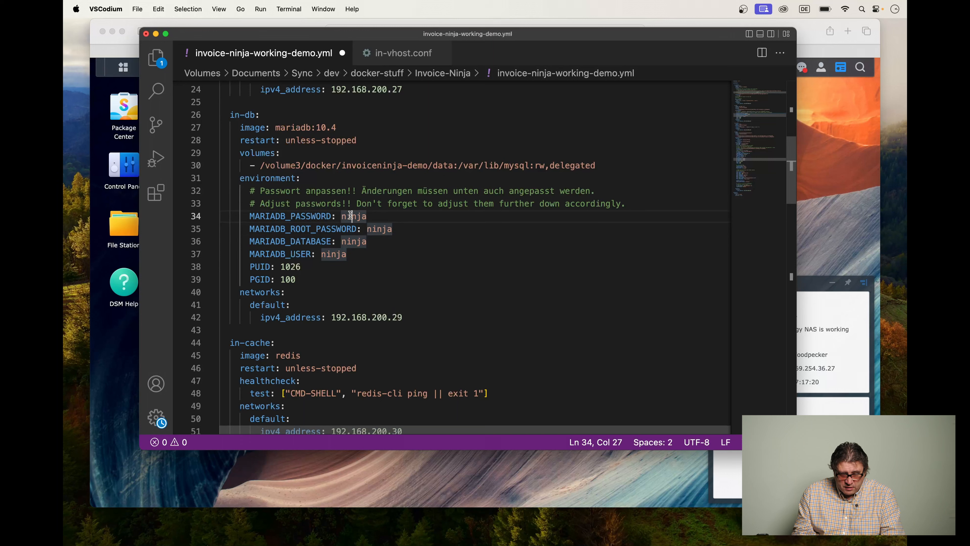
left_click(376, 229)
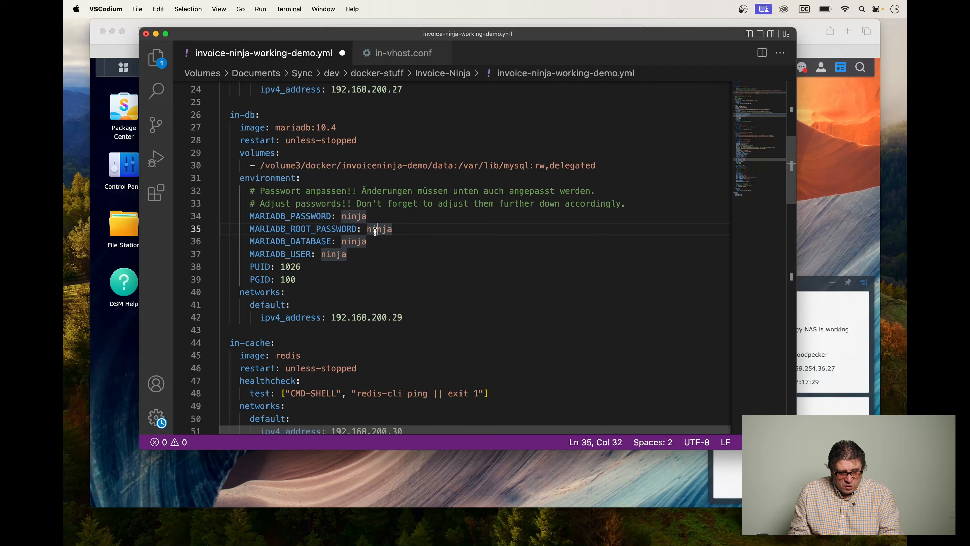
scroll(375, 231, "down", 1)
scroll(376, 231, "down", 2)
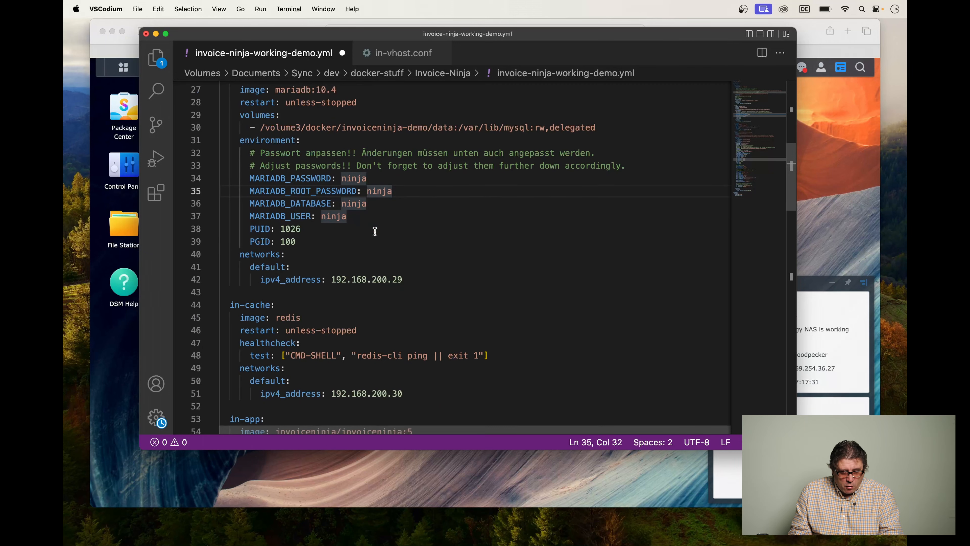
left_click(257, 228)
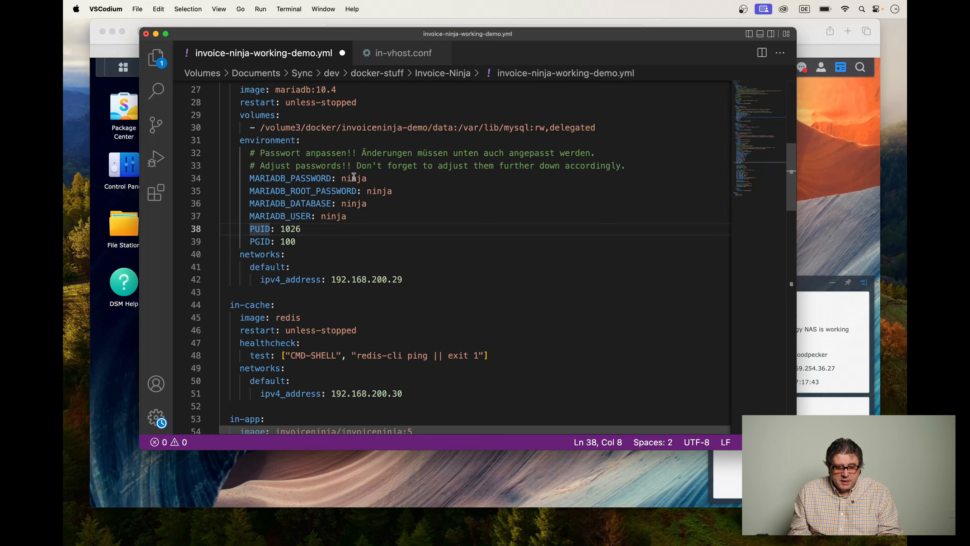
left_click(383, 127)
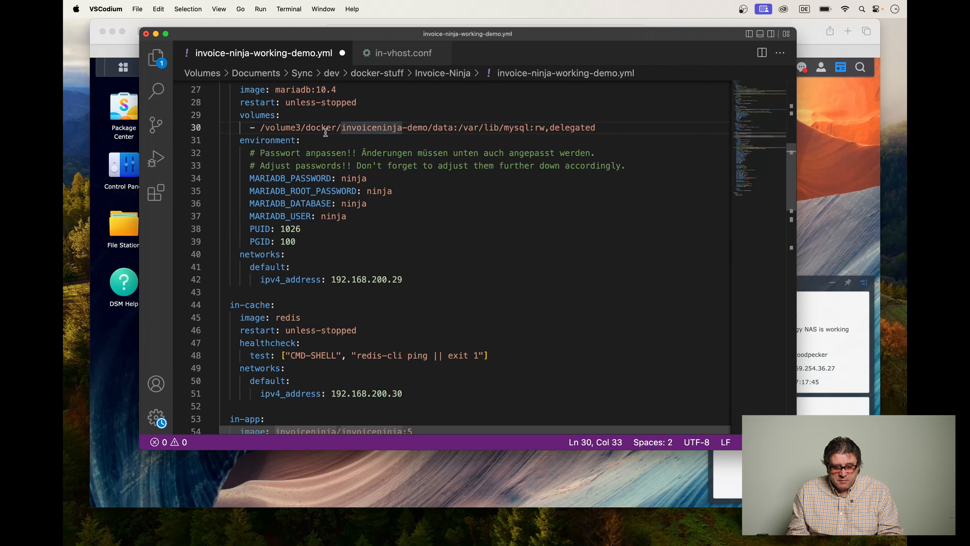
left_click_drag(261, 127, 454, 129)
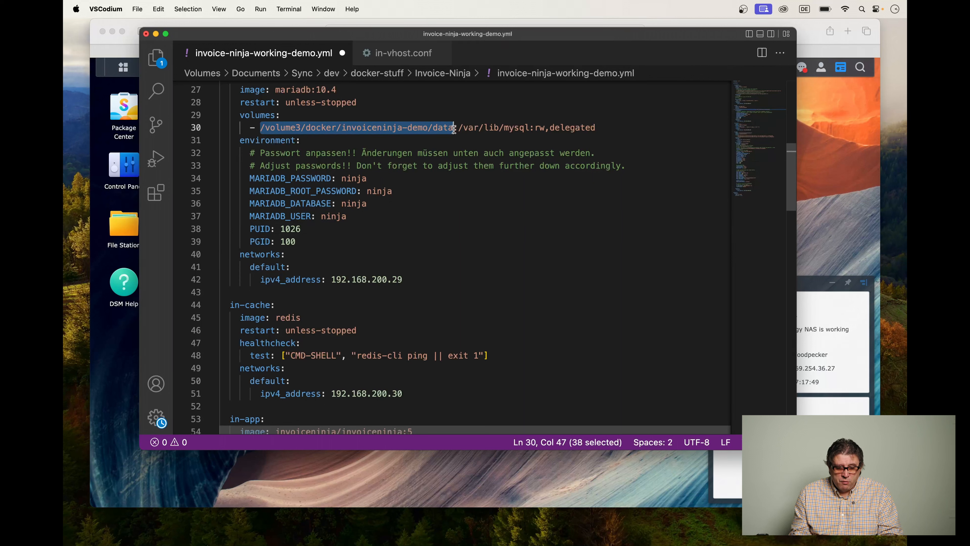
left_click(289, 229)
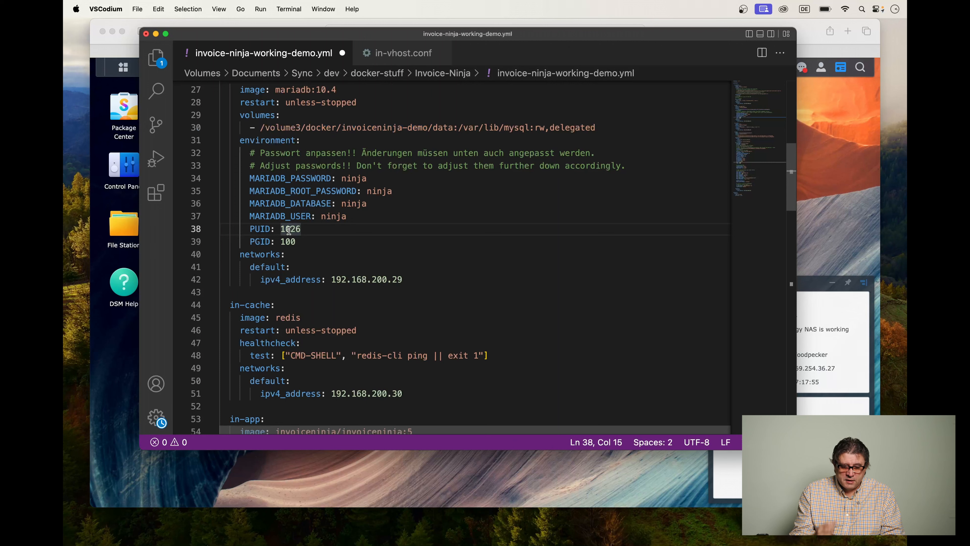
left_click(261, 229)
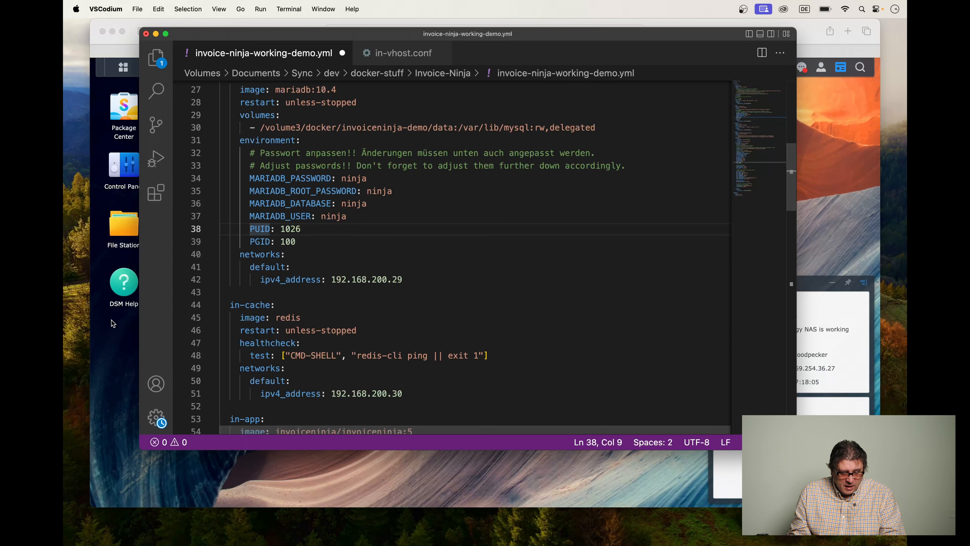
- Switch to Synology DSM, start a scheduled user-defined script task in Task Scheduler, name it get puid, and disable it
left_click(128, 344)
left_click(130, 169)
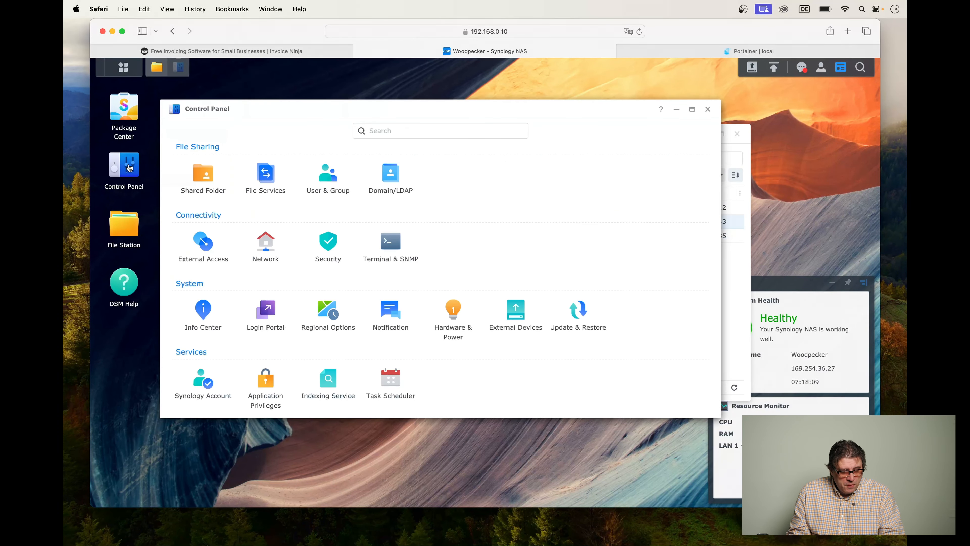
left_click(388, 381)
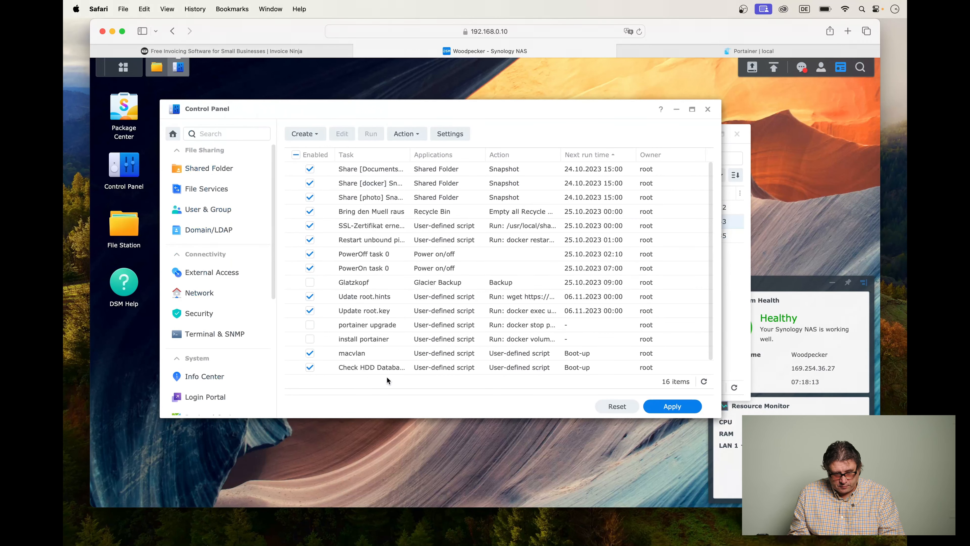
left_click(318, 133)
mouse_move(328, 153)
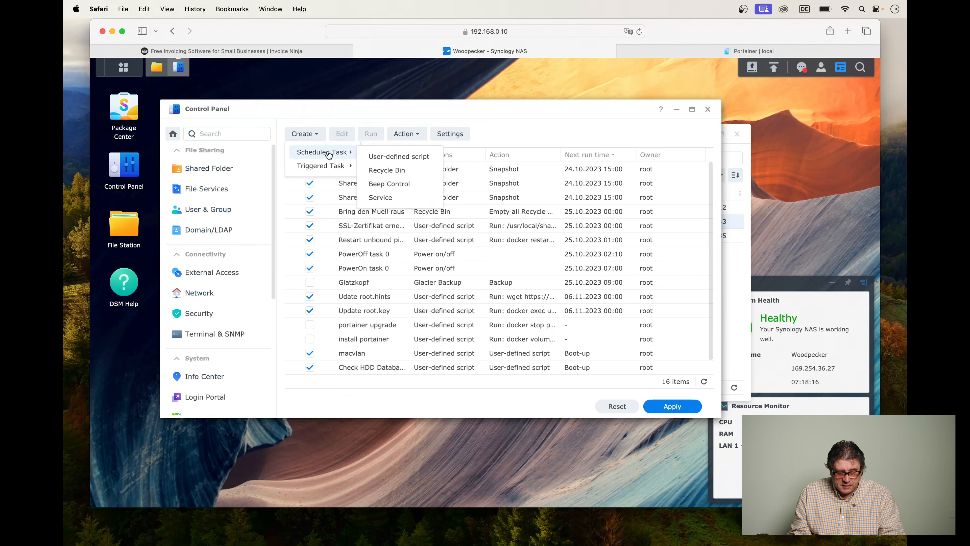
left_click(397, 157)
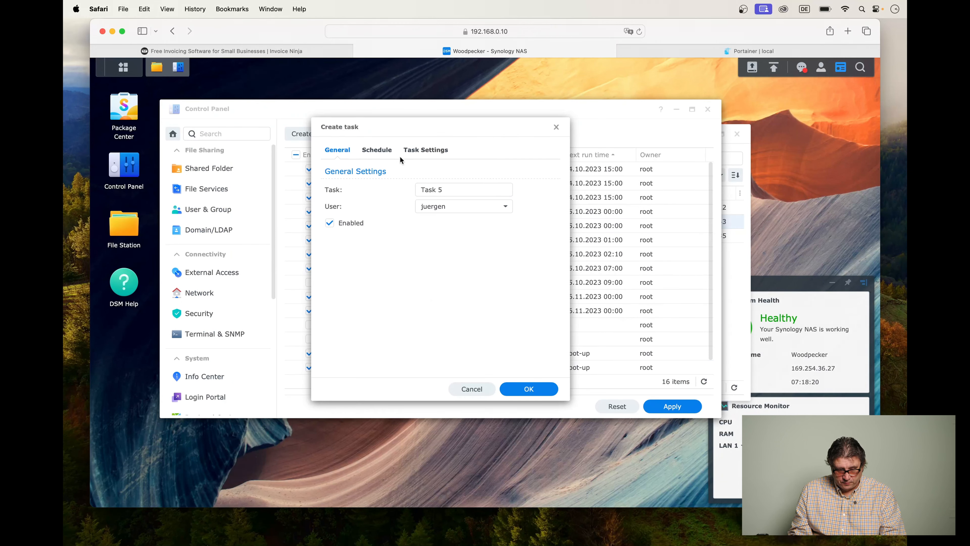
left_click_drag(450, 191, 408, 192)
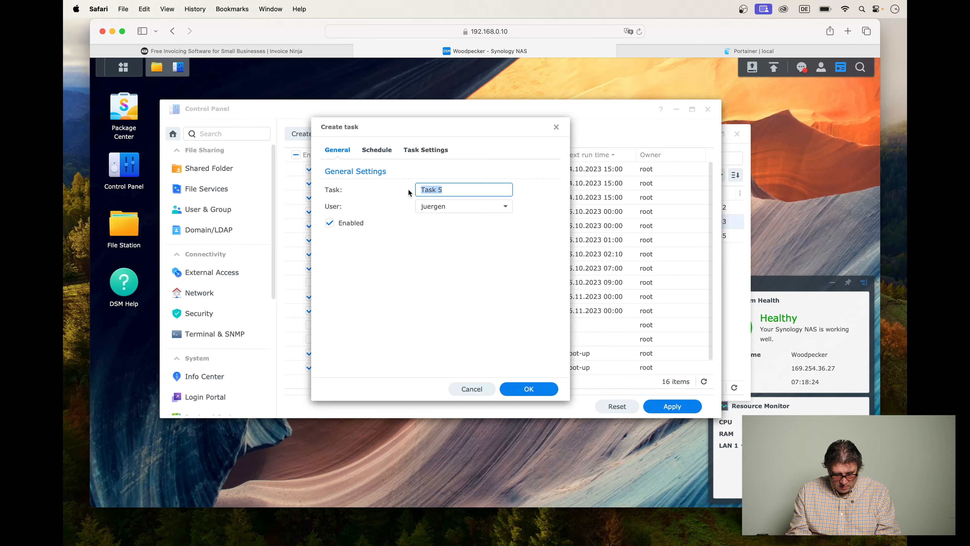
type("get puid")
key("Escape")
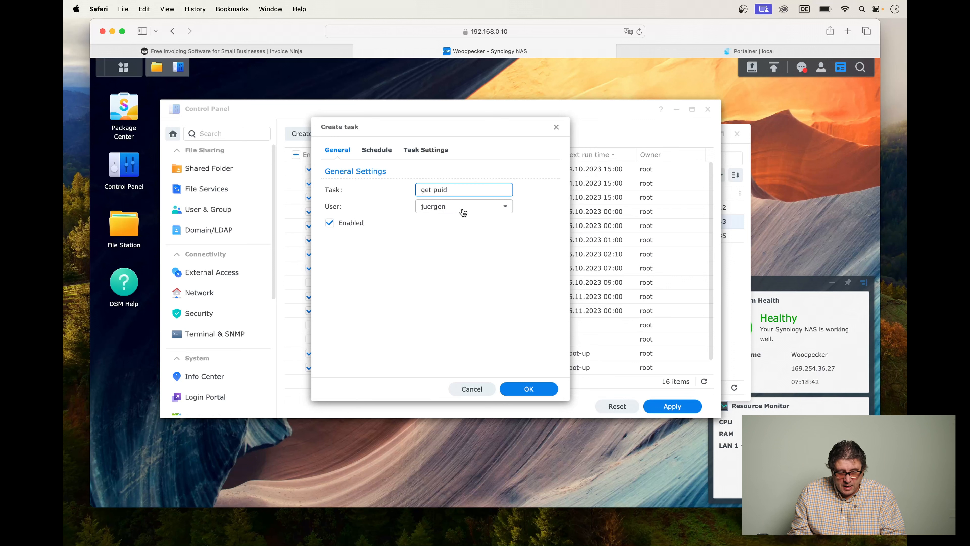
left_click(330, 224)
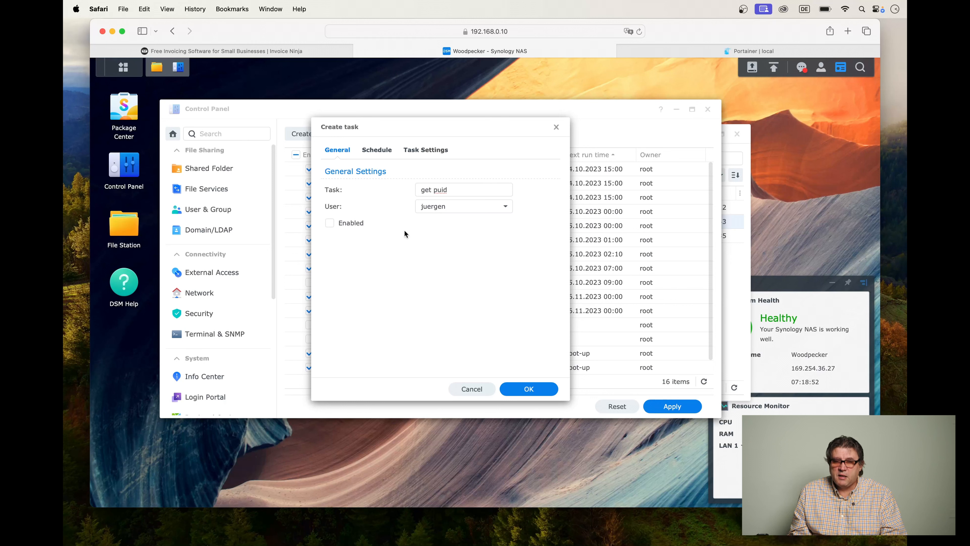
- Schedule the get puid task to run on the specific date 22.10.2023 without repeating
left_click(377, 151)
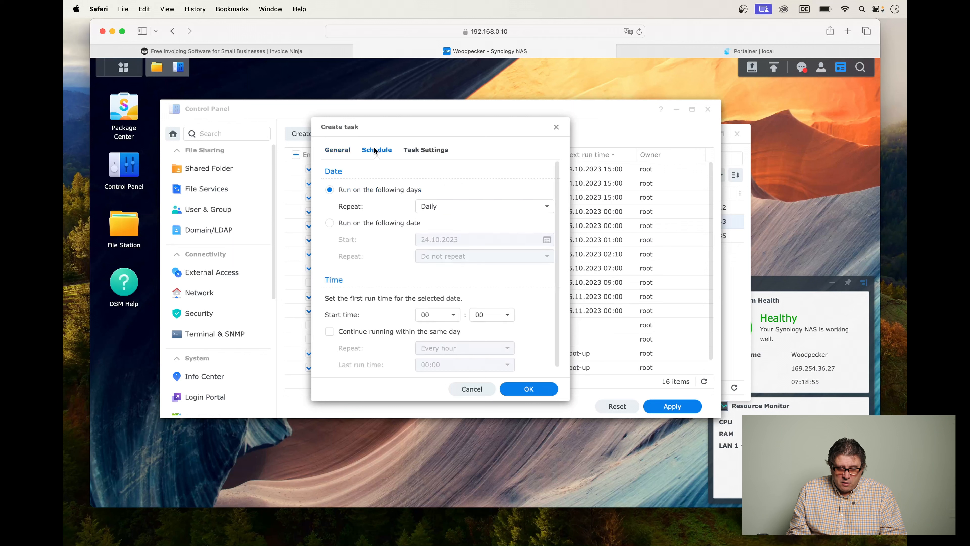
left_click(328, 224)
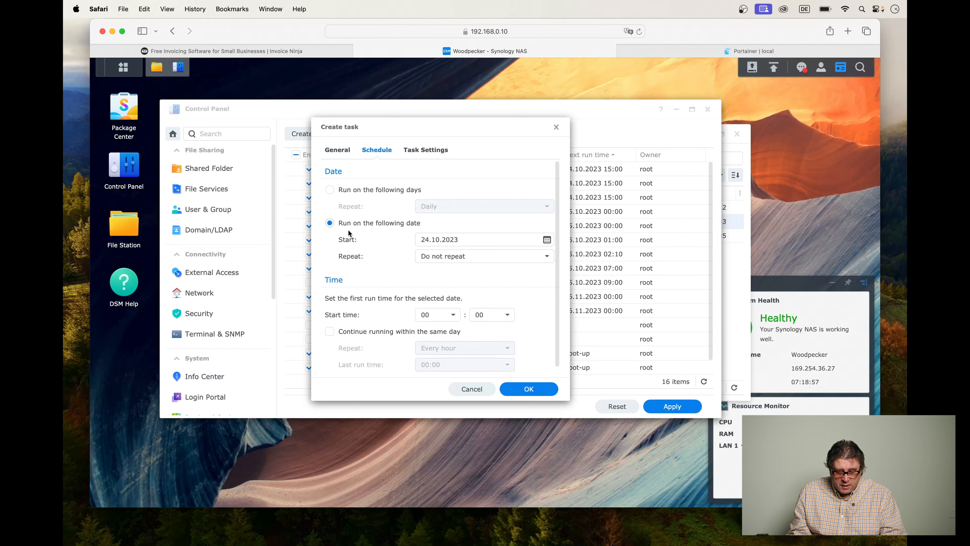
left_click(546, 240)
left_click(439, 347)
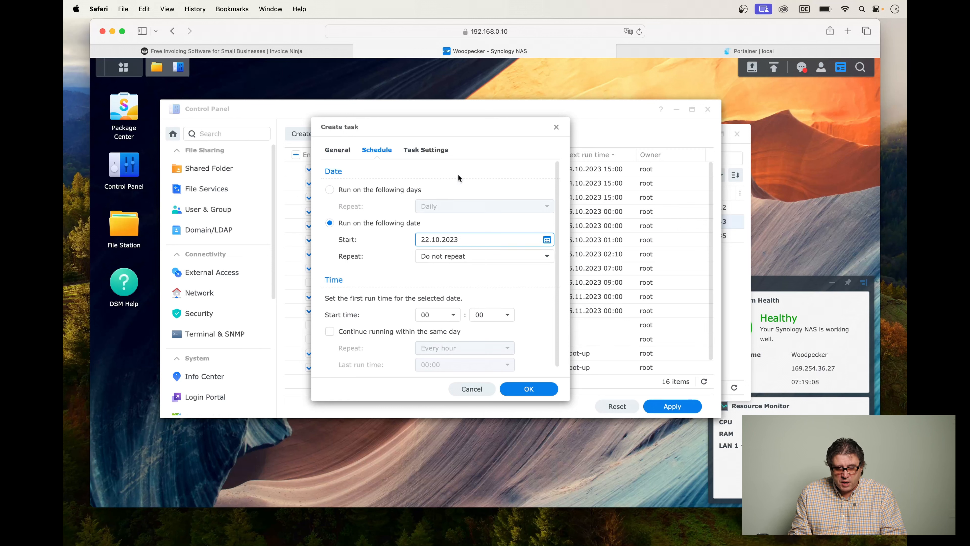
- Set id as the get puid task's user-defined script and save the new task
left_click(429, 152)
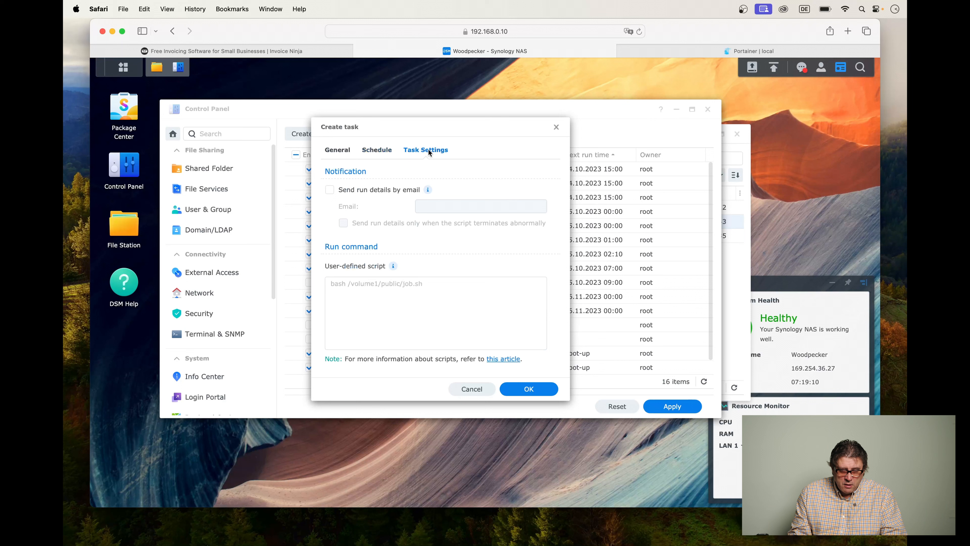
left_click(350, 285)
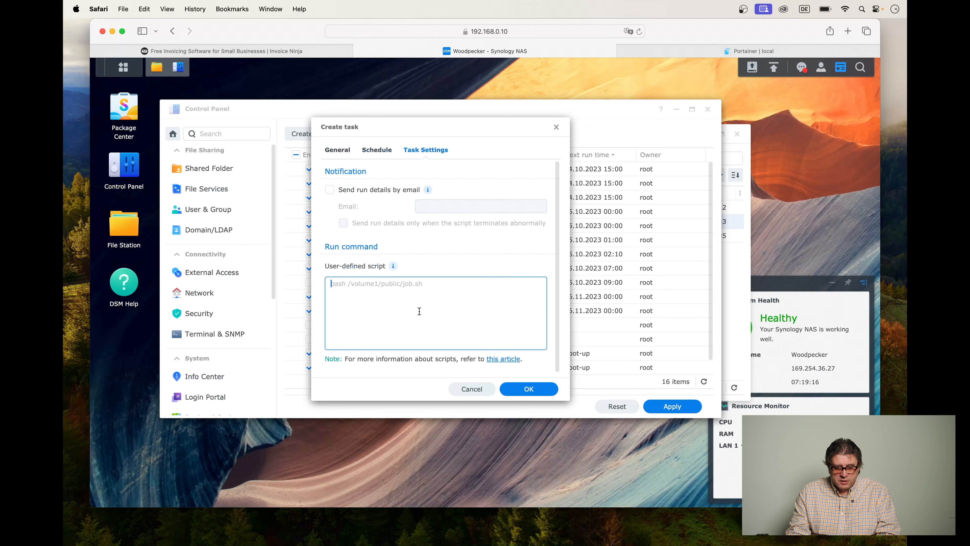
type("id")
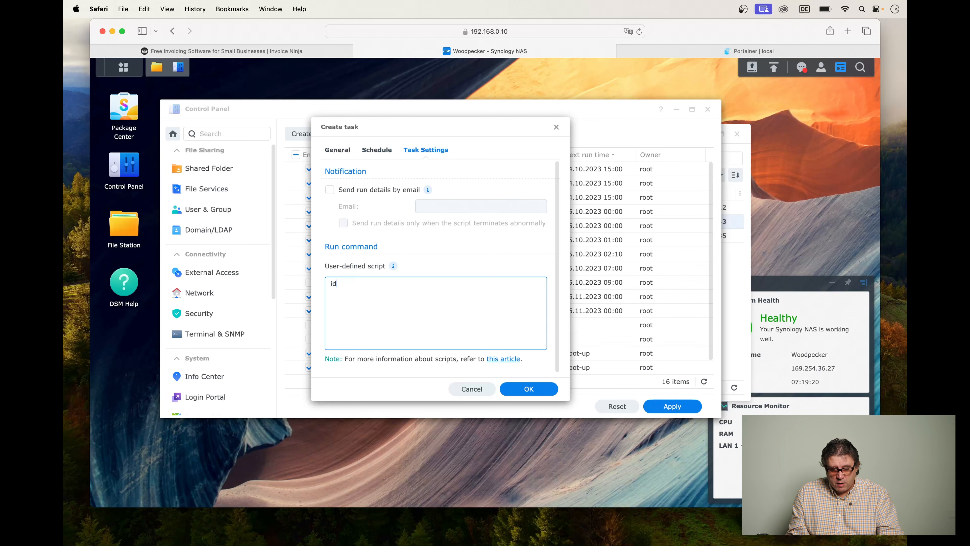
left_click(529, 389)
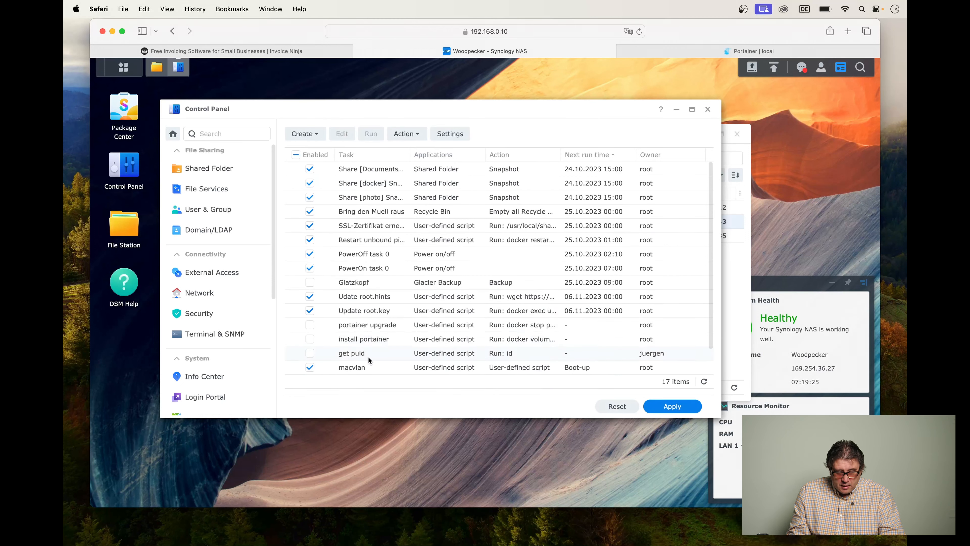
- Run the get puid task once from the task list and confirm the run
left_click(373, 354)
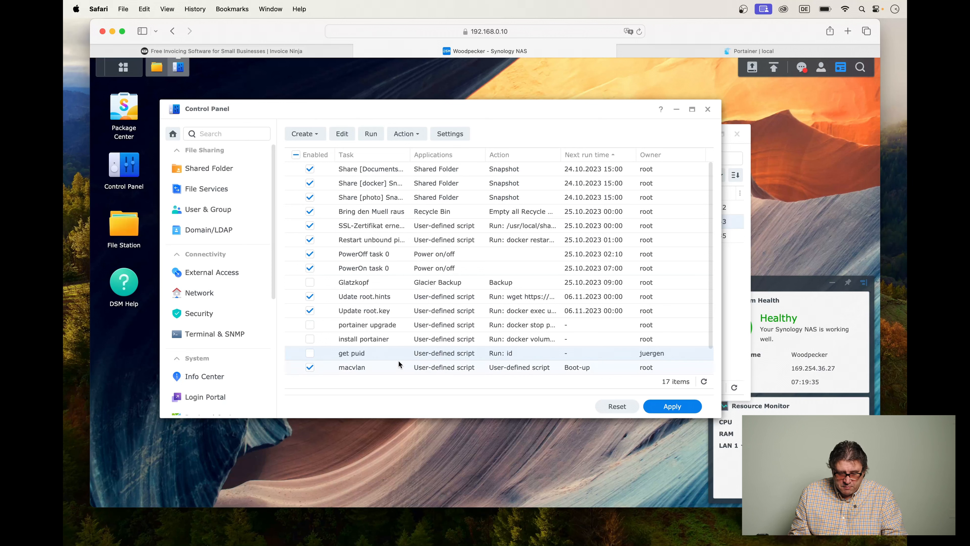
left_click(412, 135)
left_click(395, 119)
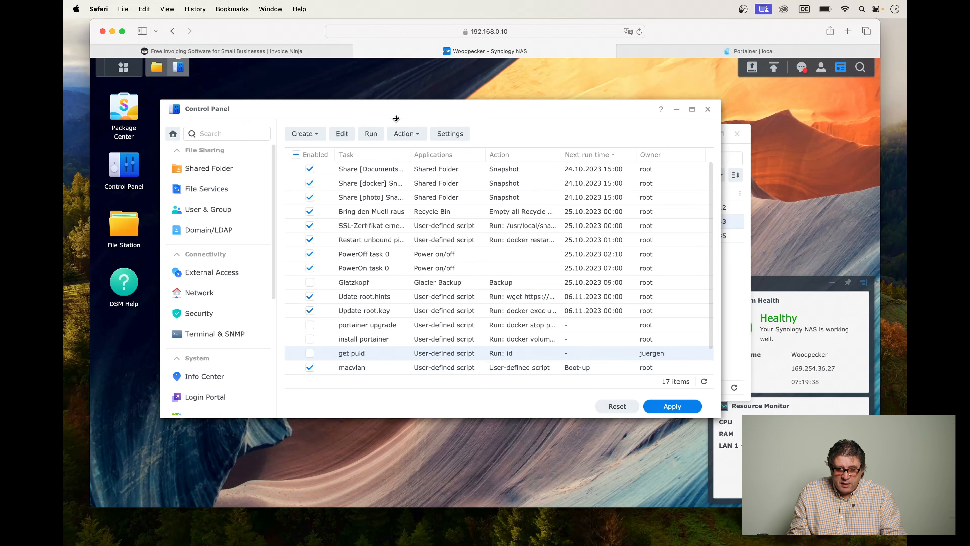
left_click(373, 132)
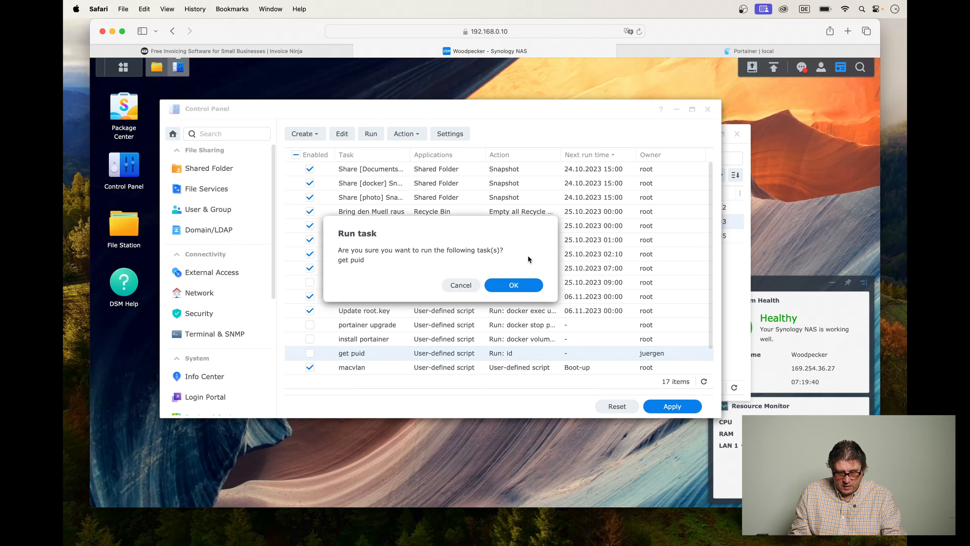
left_click(523, 286)
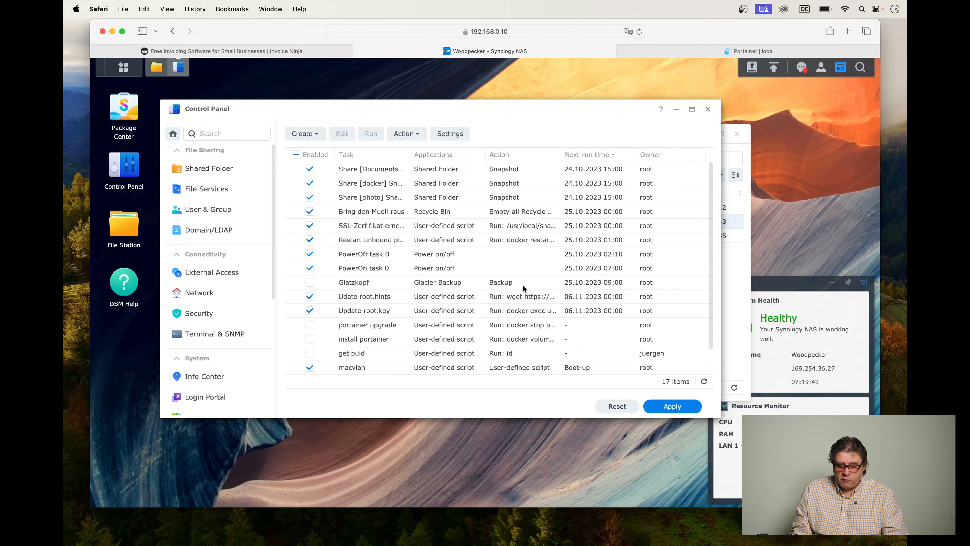
- View the get puid task's run result to read the script output
left_click(380, 353)
left_click(416, 135)
left_click(417, 166)
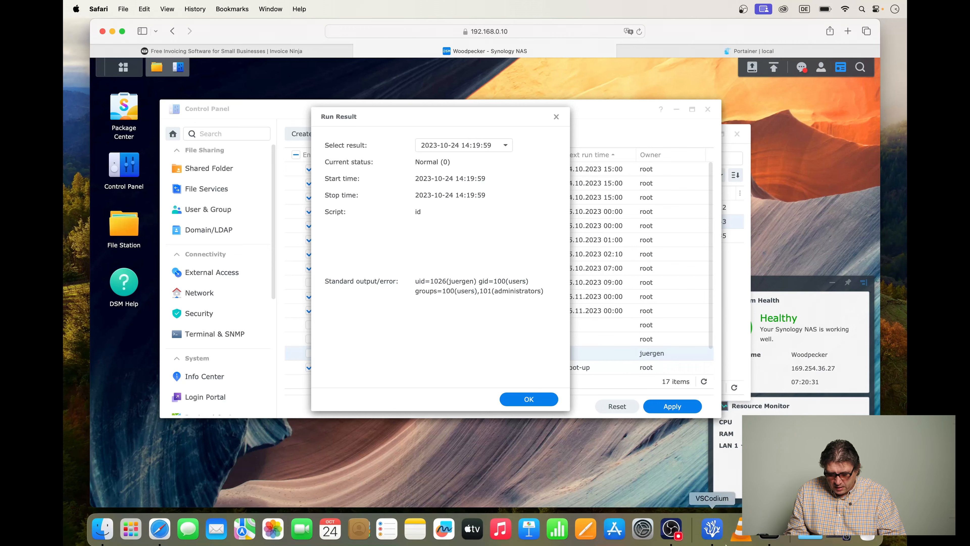
- Switch to VSCodium and check in-db's PUID and PGID on lines 38 and 39 against the task's reported user and group IDs
left_click(713, 528)
left_click(290, 228)
left_click(301, 228)
left_click(297, 242)
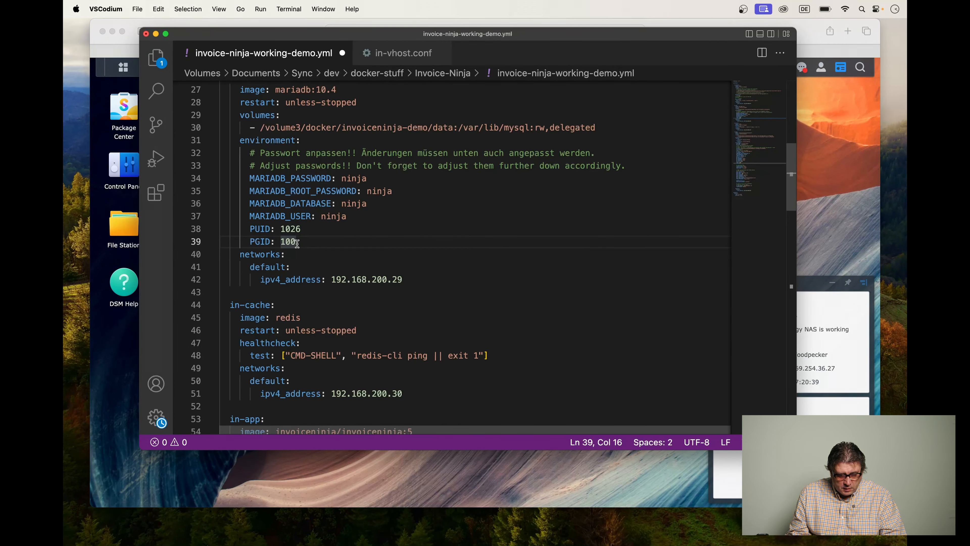
- Examine the IPv4 addresses of in-db and in-cache, and in-app's public and storage mounts on lines 57 and 58
left_click(403, 279)
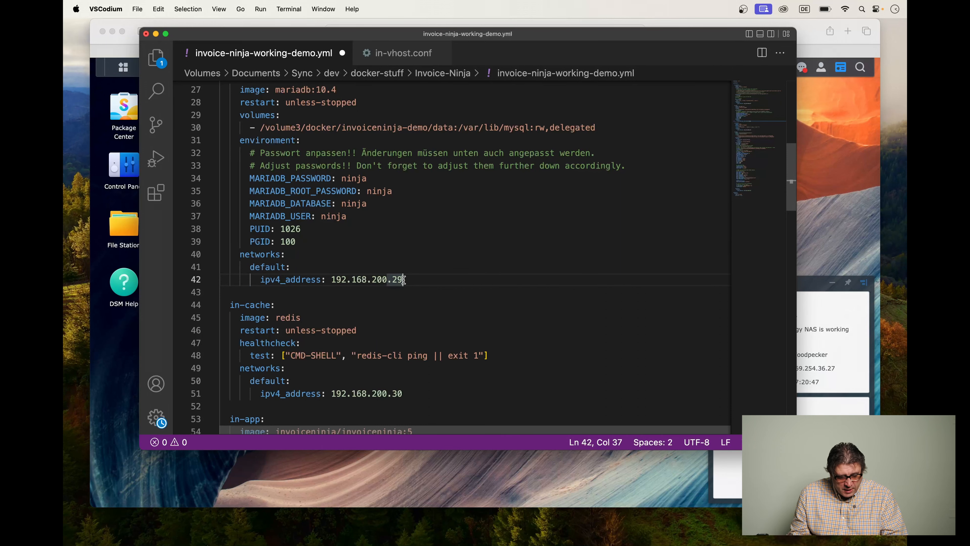
scroll(403, 280, "down", 4)
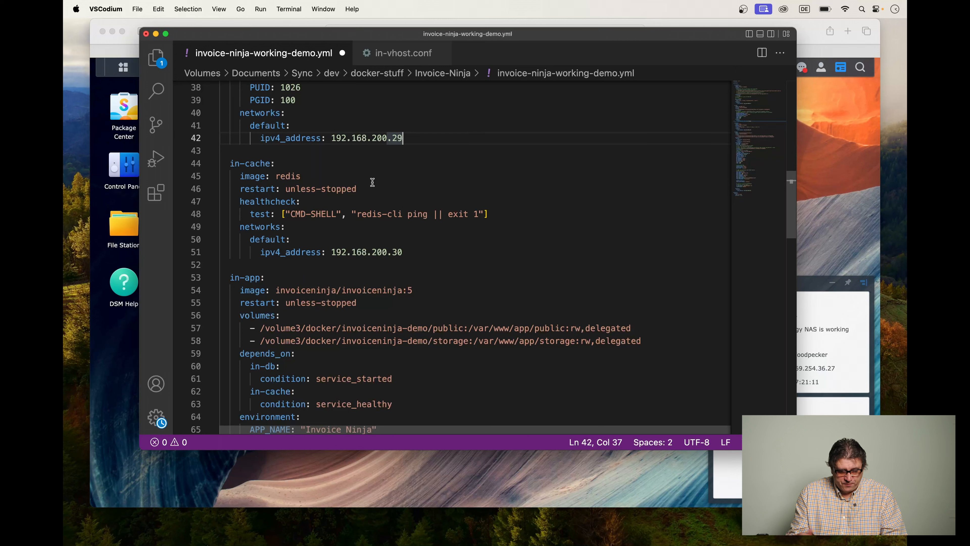
left_click(412, 252)
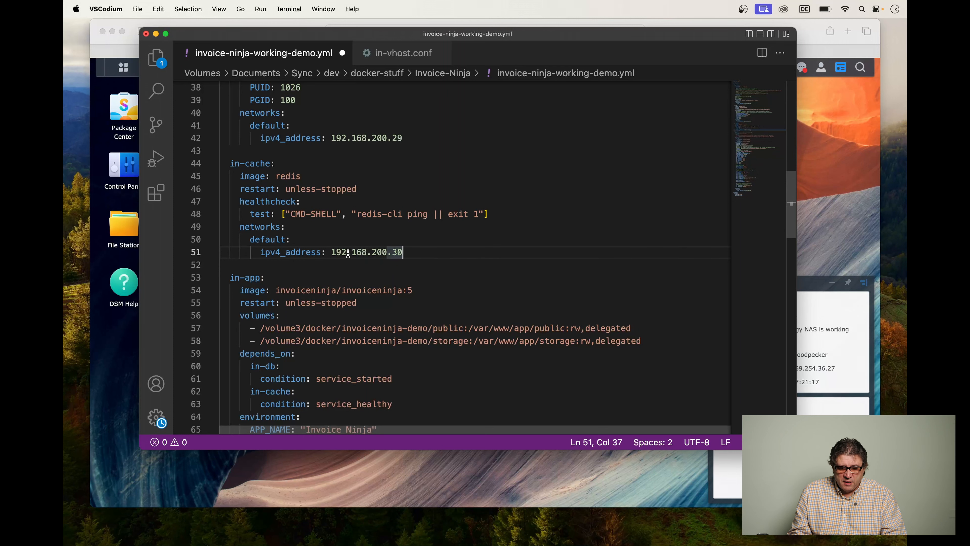
scroll(360, 252, "down", 4)
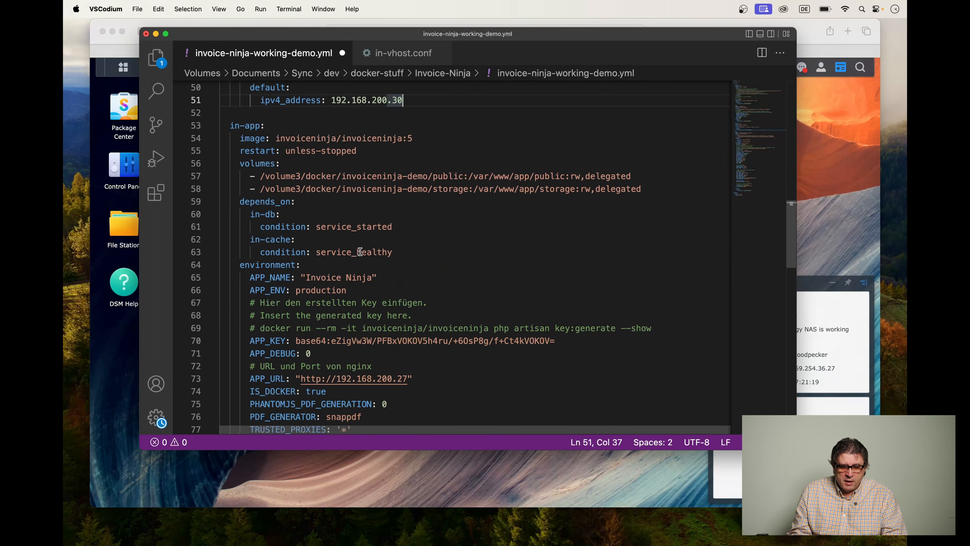
scroll(360, 252, "down", 2)
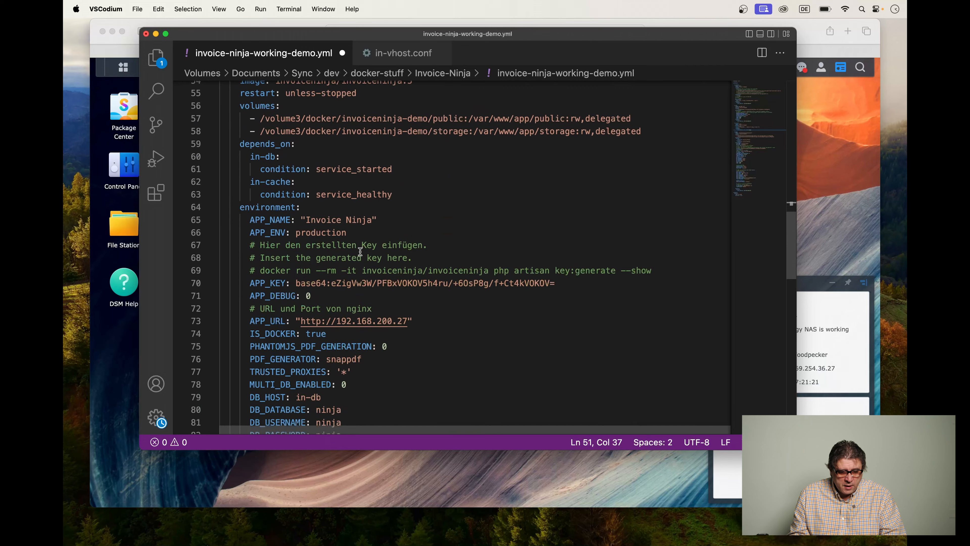
scroll(359, 251, "up", 1)
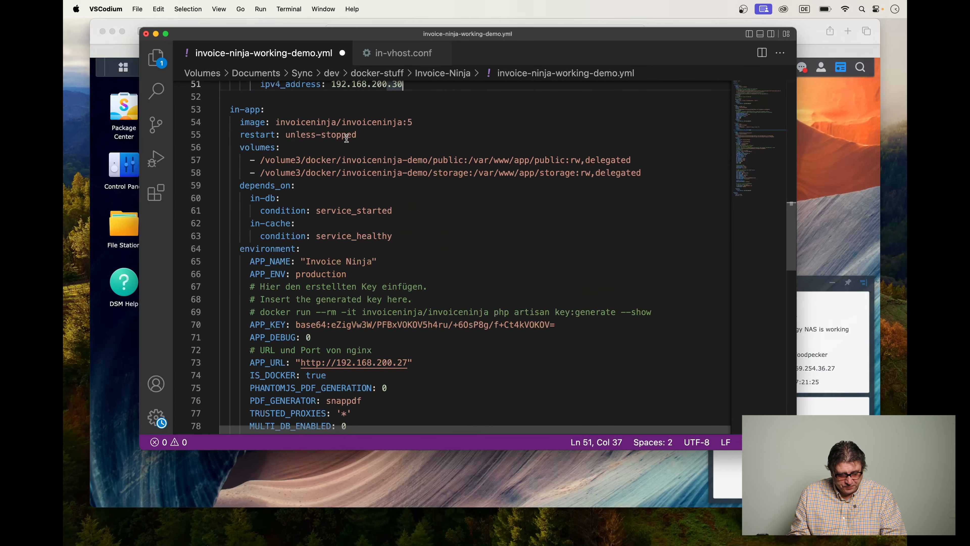
left_click(456, 160)
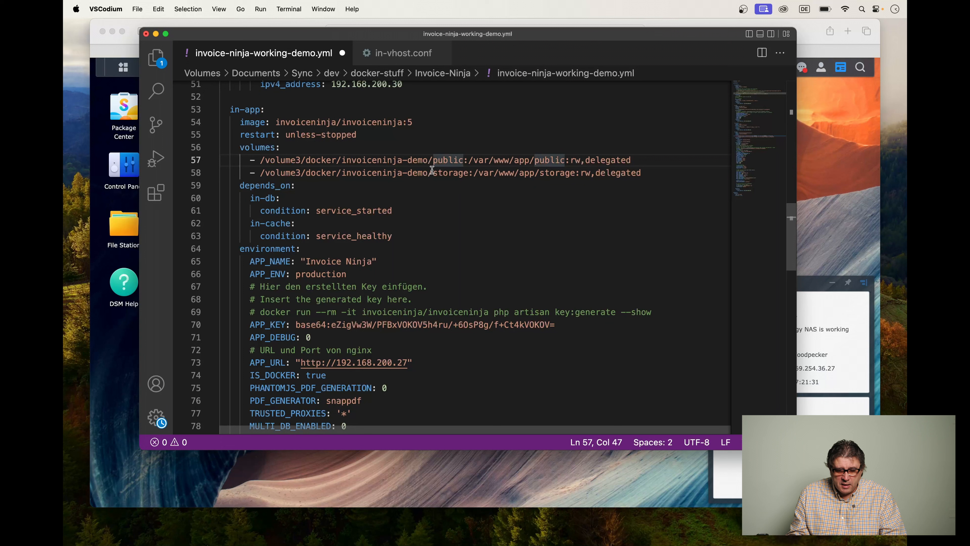
left_click(454, 173)
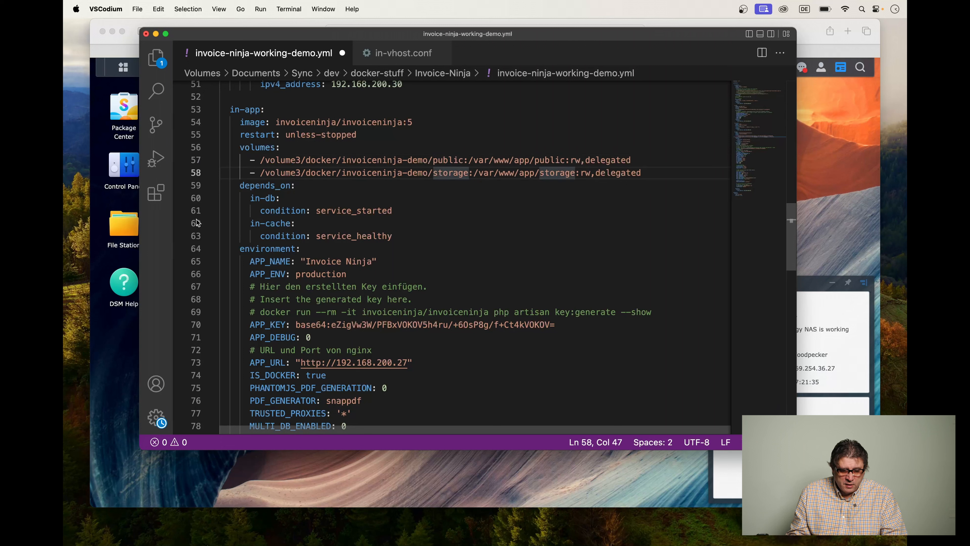
- Return to Synology DSM, close the run result and Control Panel, and create a folder named storage in docker/invoiceninja-demo
left_click(123, 231)
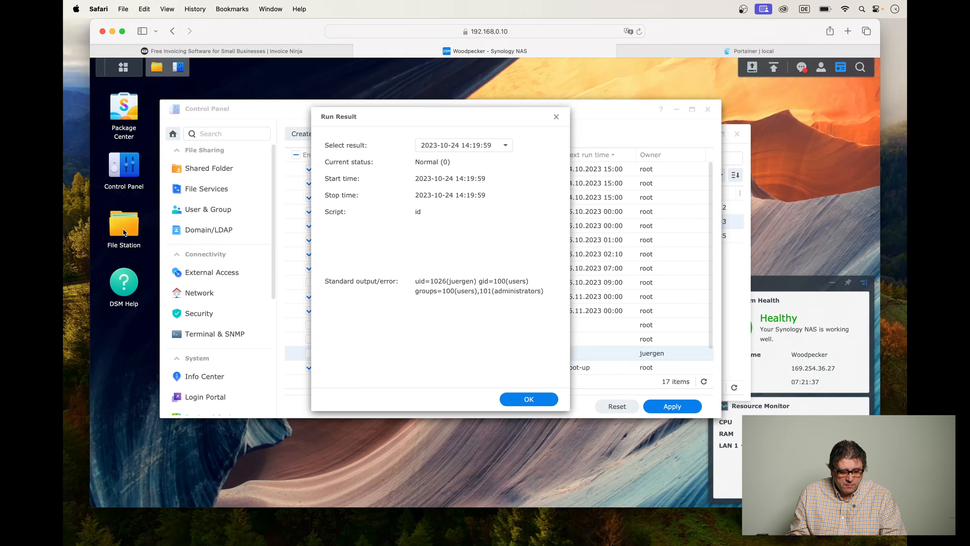
left_click(536, 399)
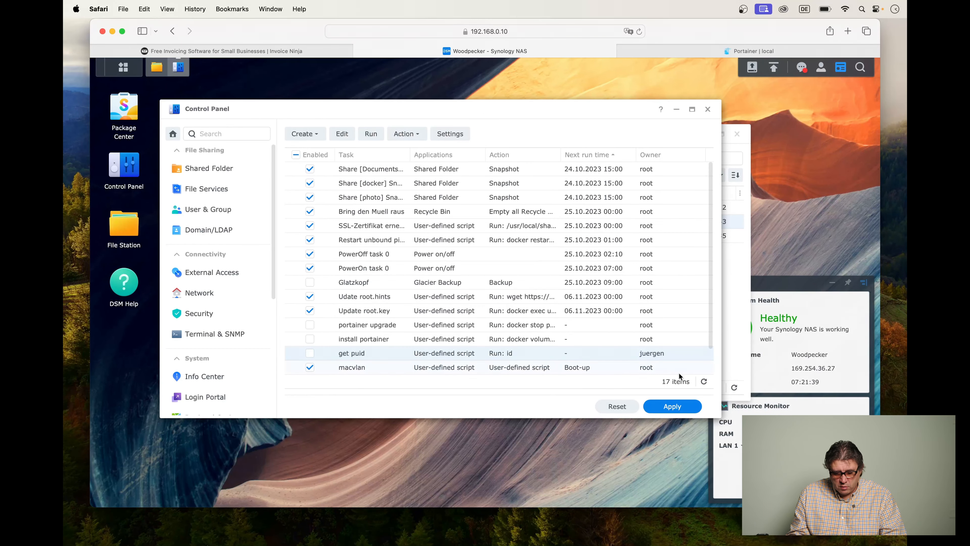
left_click(707, 109)
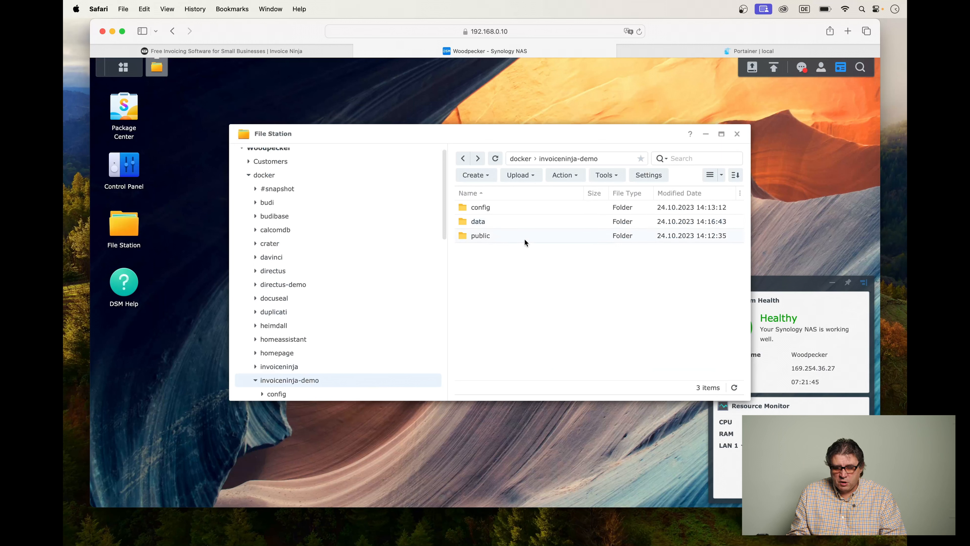
left_click(474, 175)
left_click(499, 195)
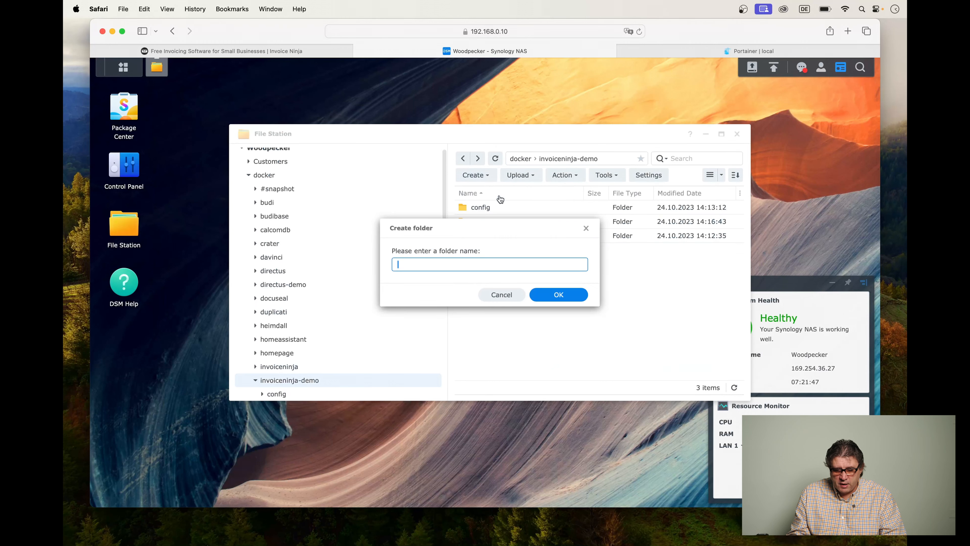
type("storage")
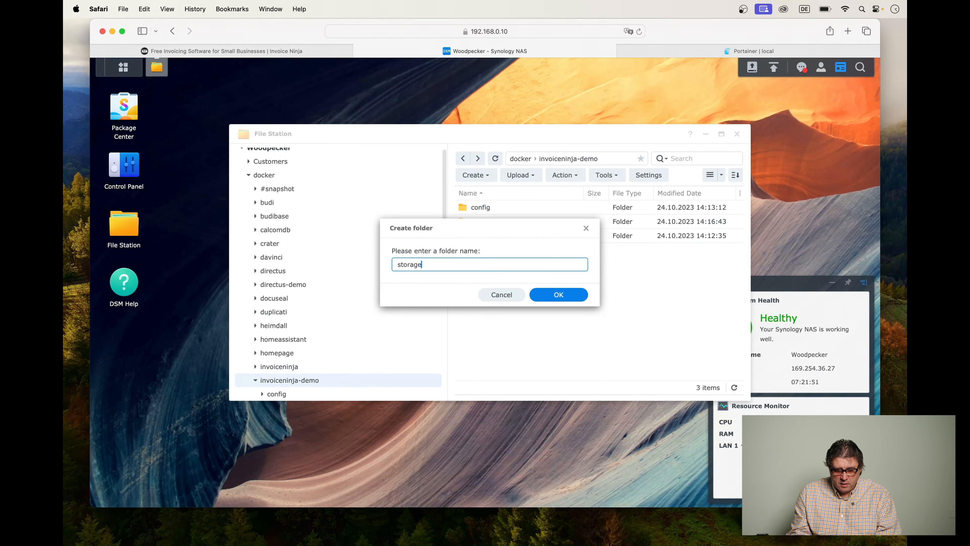
left_click(554, 292)
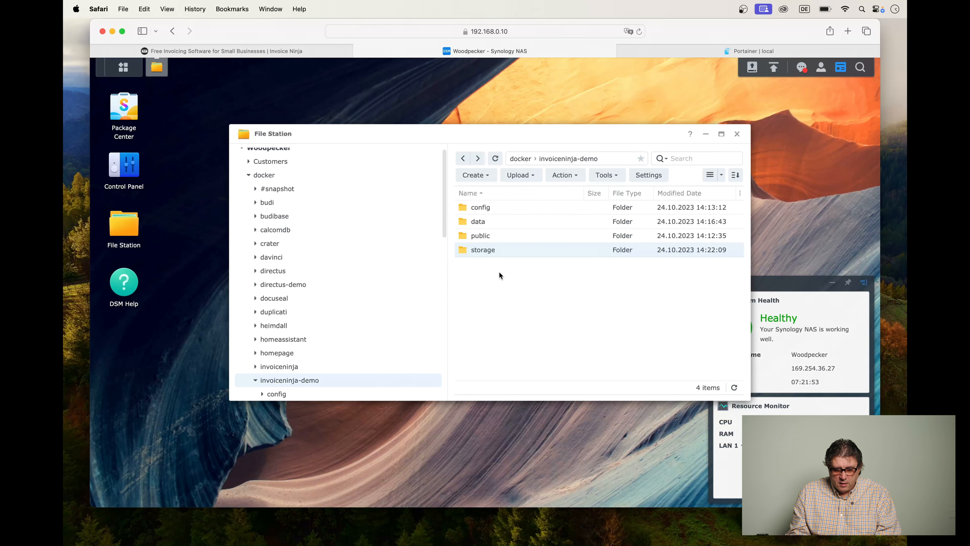
- Copy the storage folder's location from its properties and make /volume3/docker/invoiceninja-demo/storage the host path on line 58 in VSCodium
right_click(514, 250)
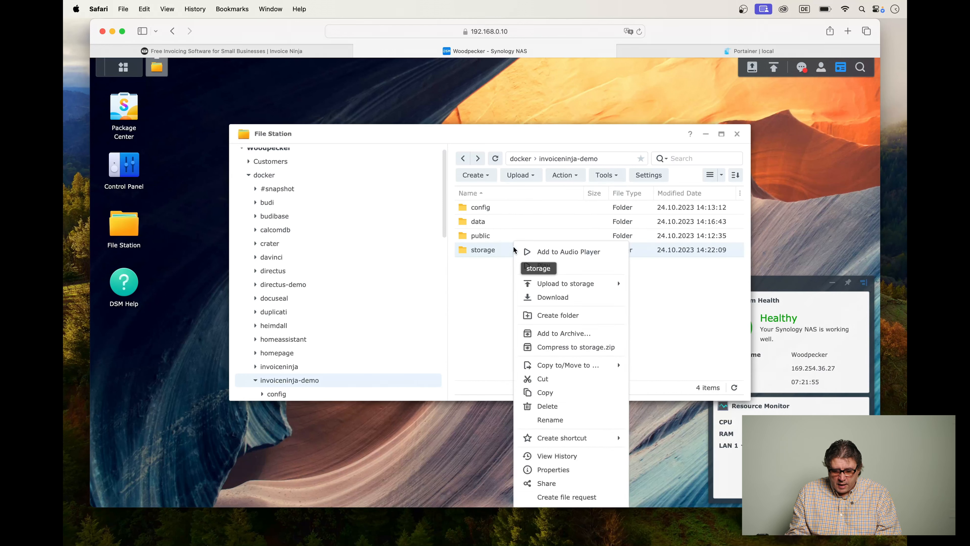
left_click(544, 469)
left_click_drag(411, 227, 580, 225)
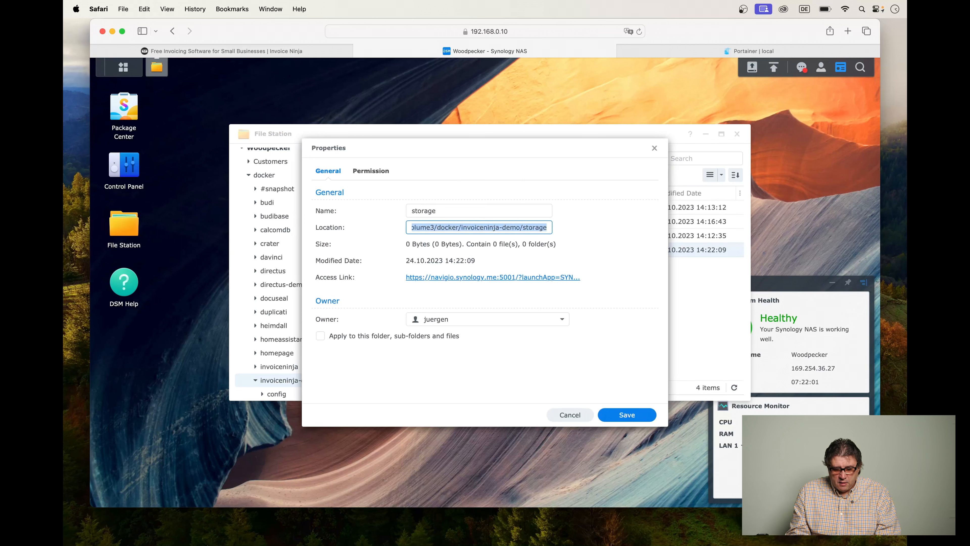
key("super+Tab")
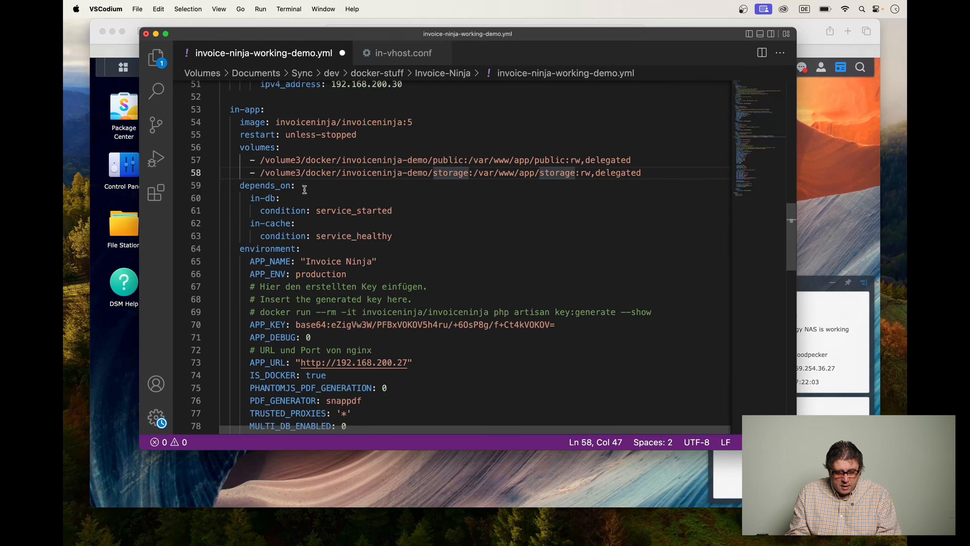
left_click_drag(261, 173, 469, 174)
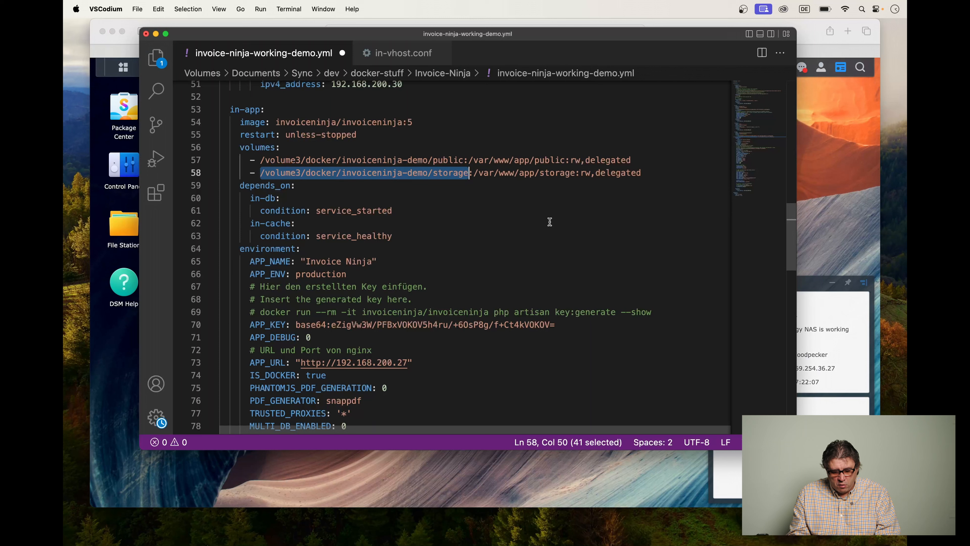
key("Escape")
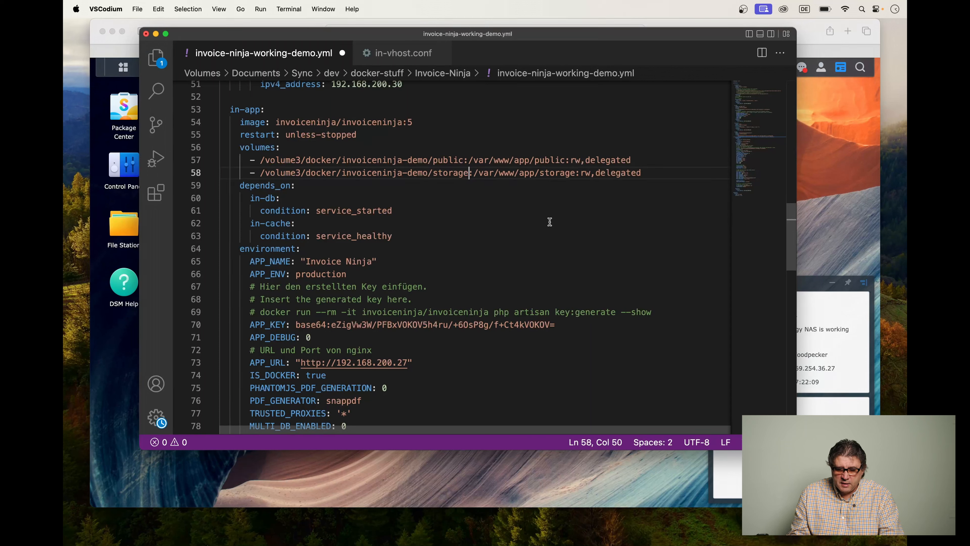
- Examine the host path and public folder of in-app's first volume mount on line 57
left_click(427, 160)
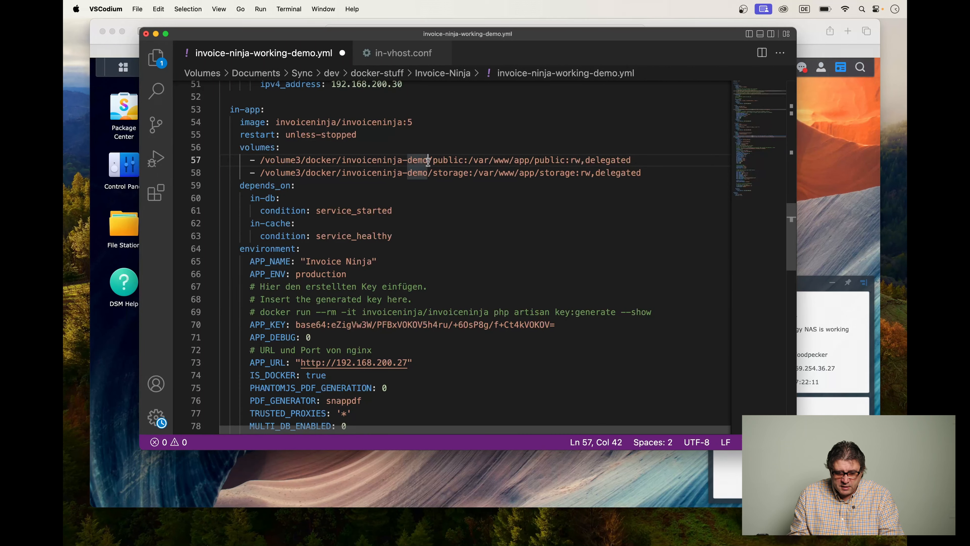
left_click(443, 159)
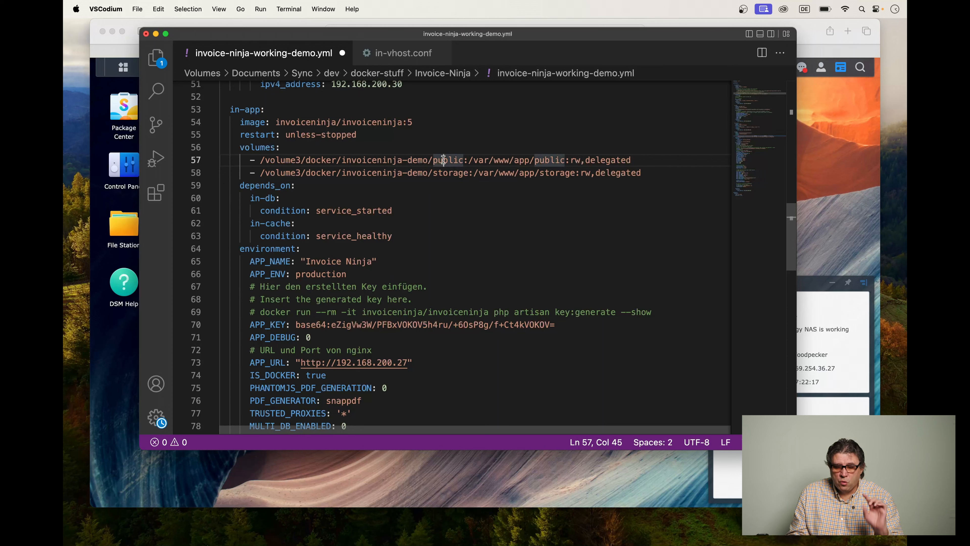
scroll(443, 160, "up", 2)
scroll(443, 160, "down", 3)
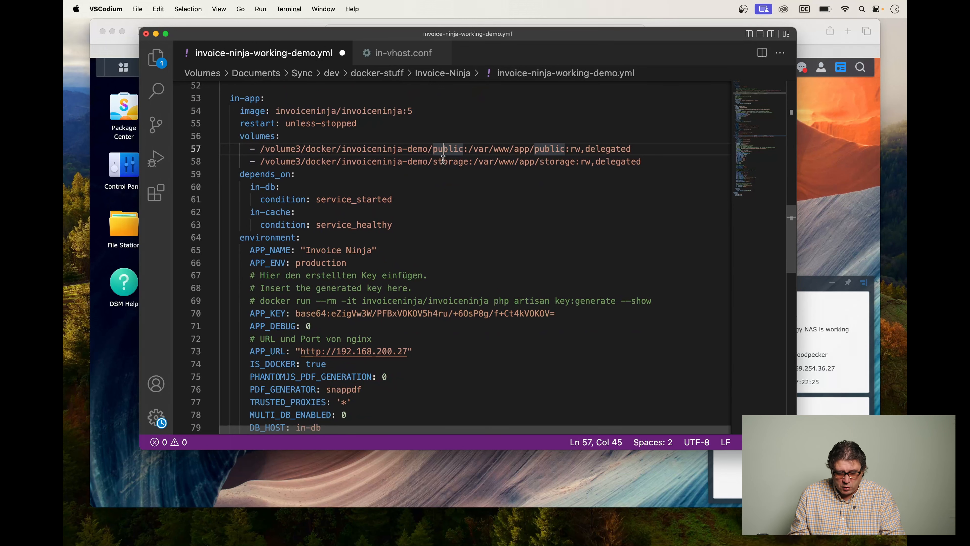
- Copy the docker run key-generation command from the comment on line 69, without its leading comment sign
scroll(443, 160, "down", 5)
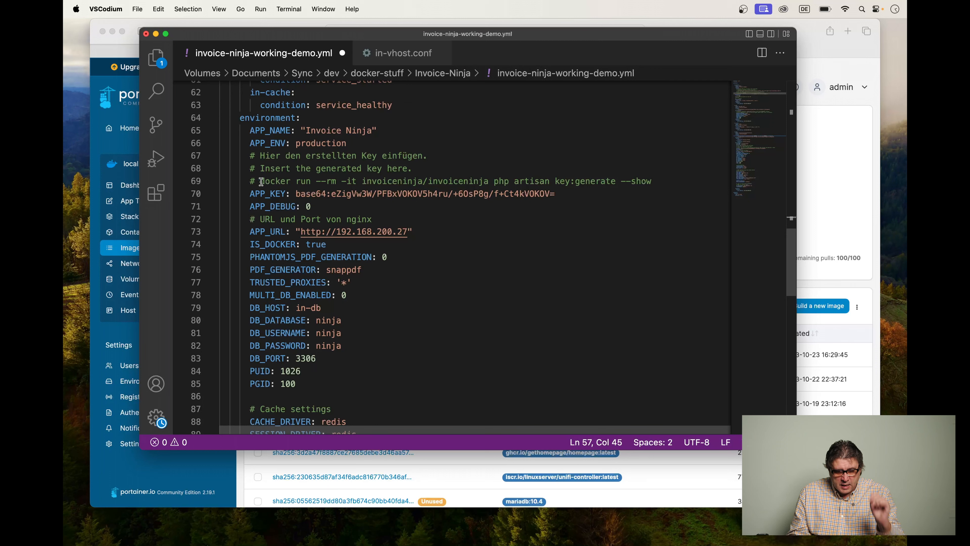
left_click_drag(261, 181, 656, 185)
key("super+c")
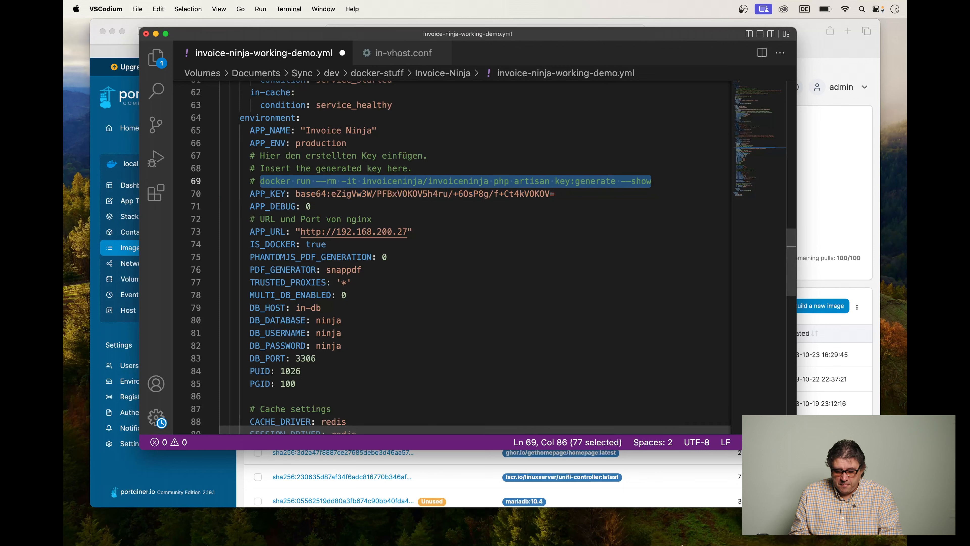
- Open a Terminal window and connect over SSH to the NAS at 192.168.0.10 with the personal user account
mouse_move(671, 531)
left_click(769, 533)
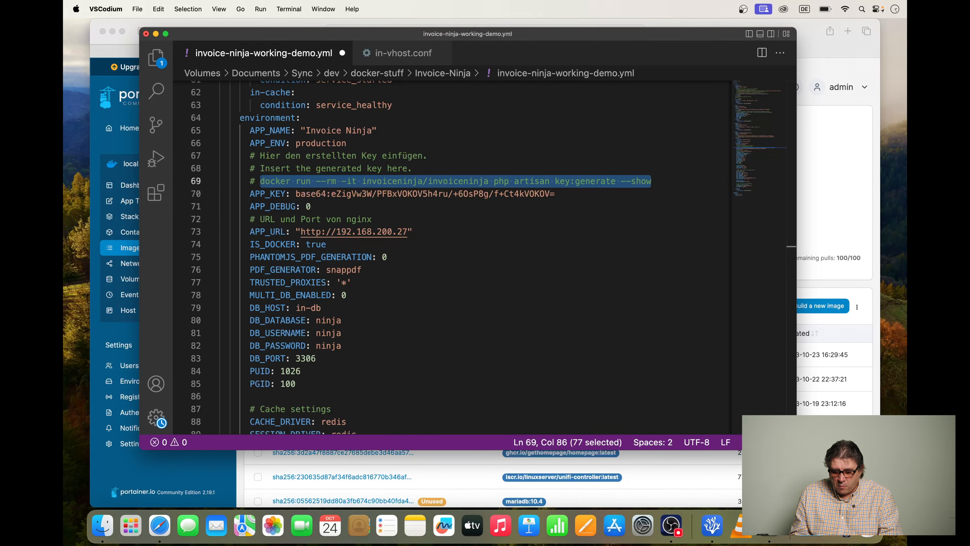
left_click_drag(548, 270, 648, 329)
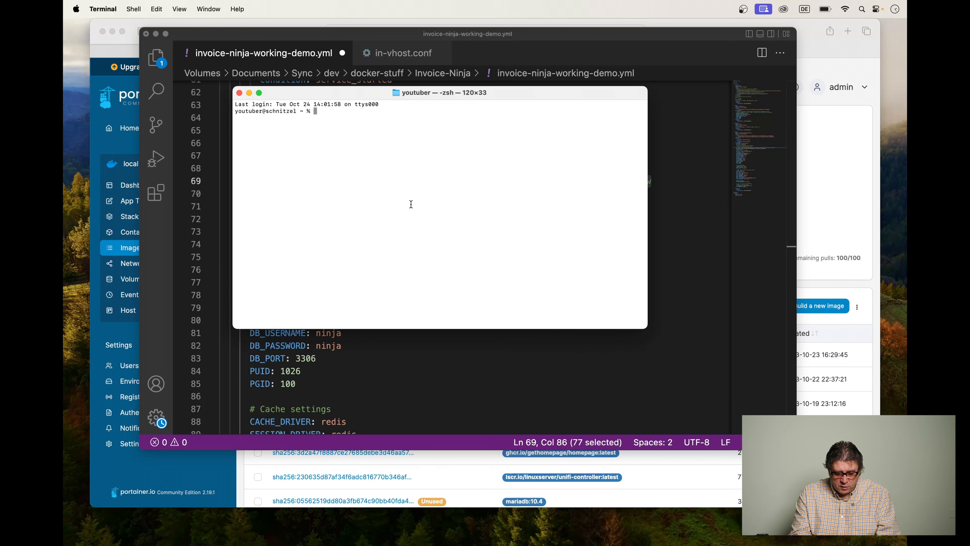
type("ssh j")
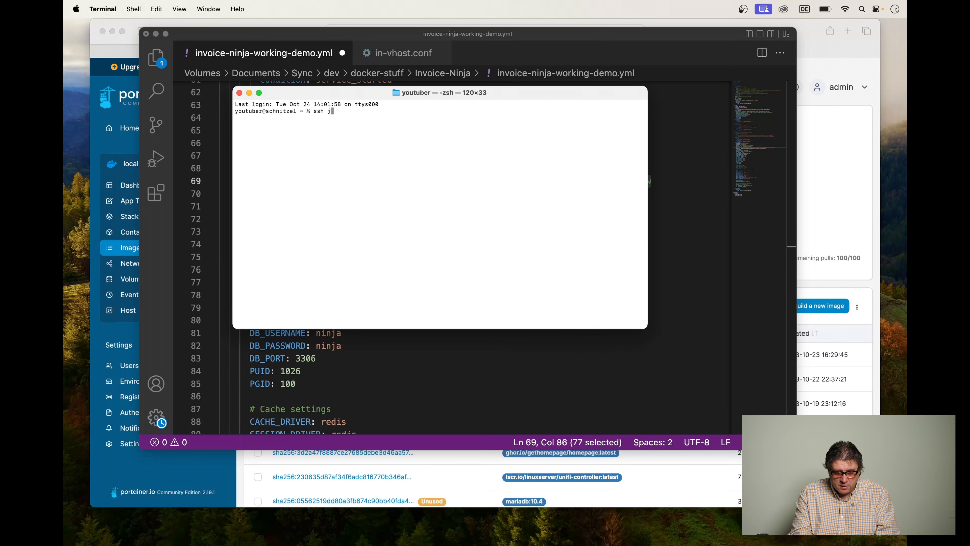
type("uergen@1")
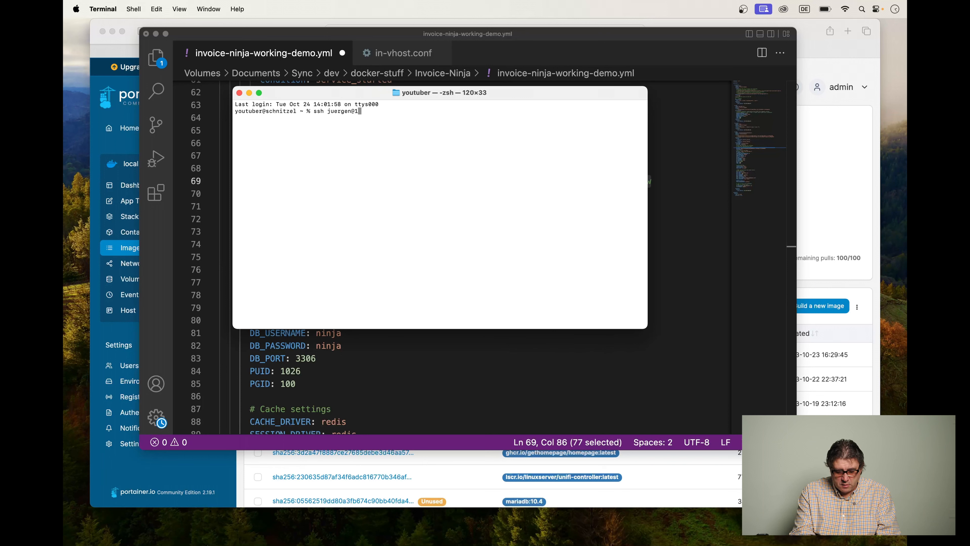
type("92.168.0.10")
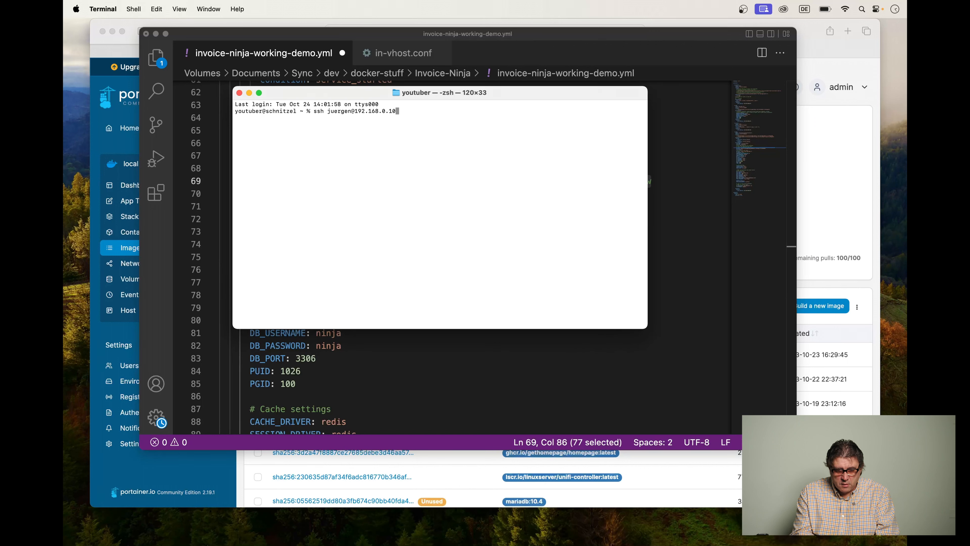
key("Return")
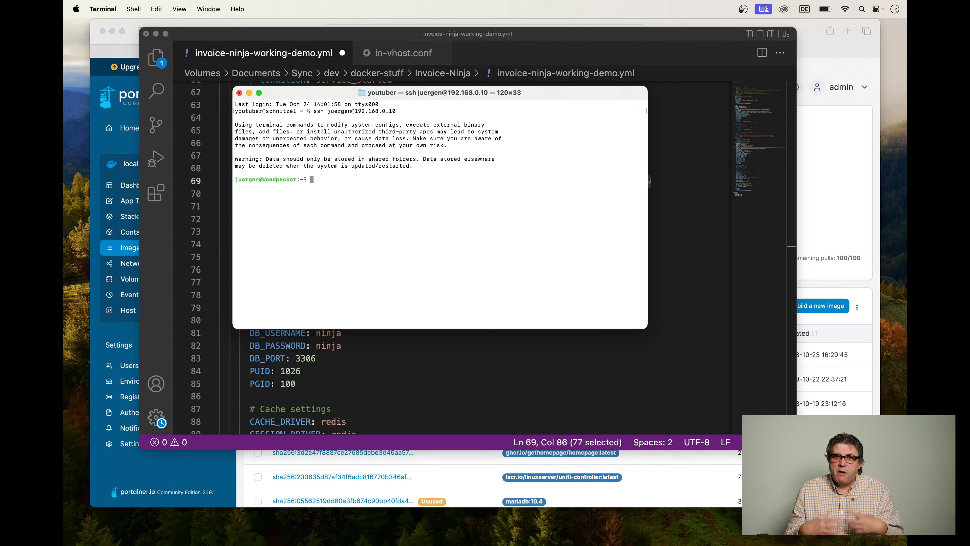
- Run sudo docker run --rm -it invoiceninja/invoiceninja php artisan key:generate --show on the NAS, authenticating with the account password
type("sudo")
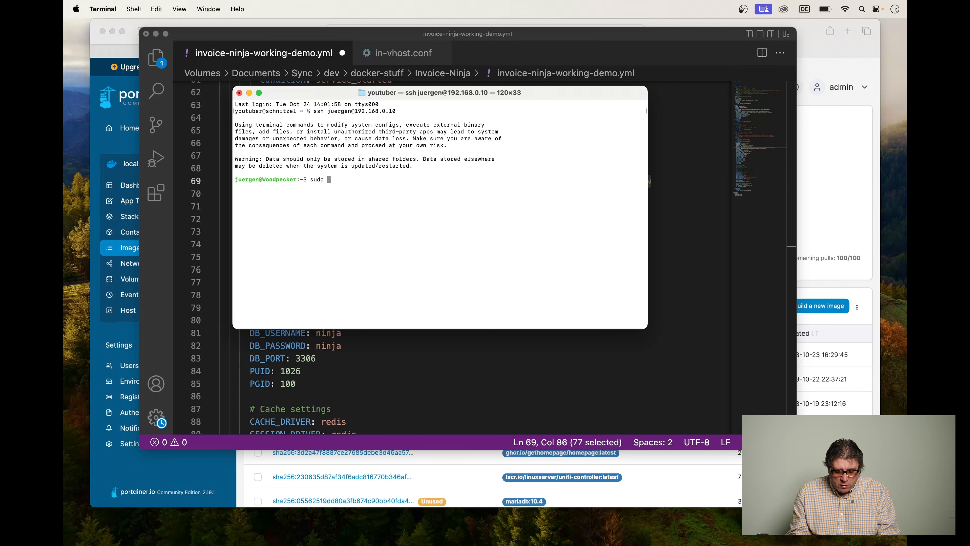
key("super+v")
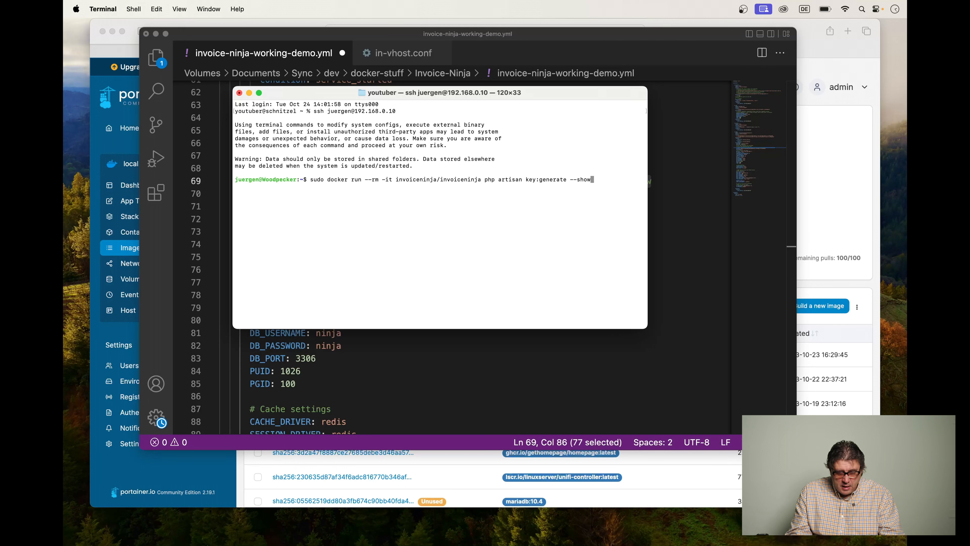
key("Return")
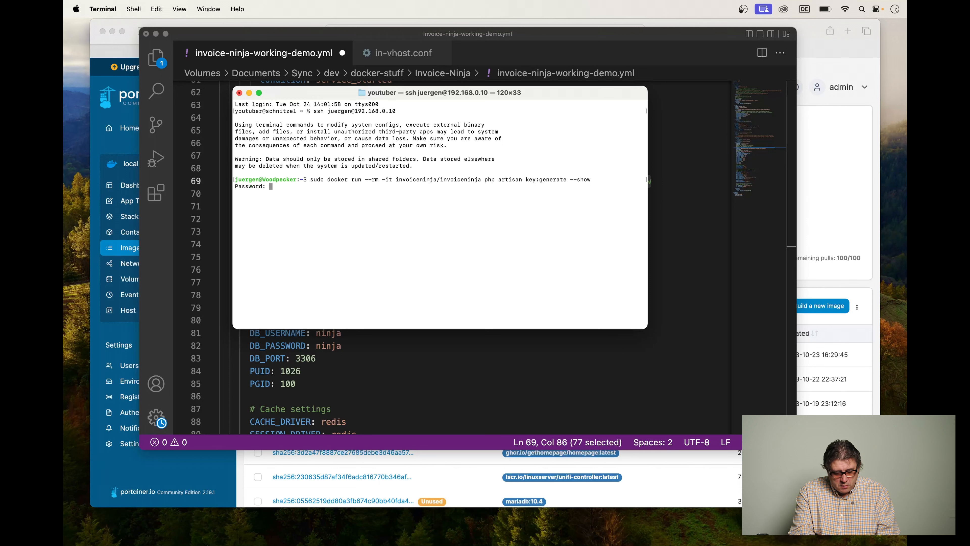
key("Return")
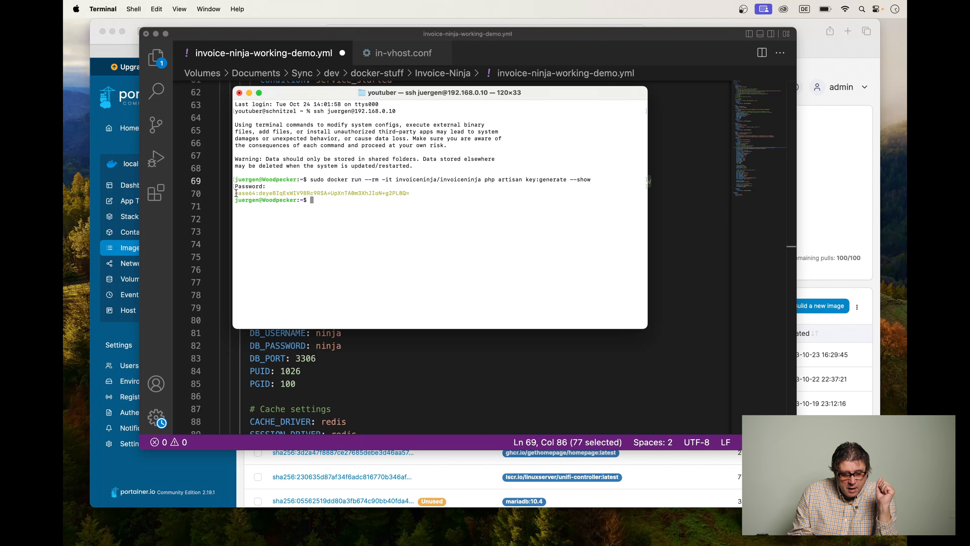
- Copy the generated app key from Terminal and replace the APP_KEY value on line 70 in VSCodium with it
left_click_drag(236, 193, 416, 193)
key("super+c")
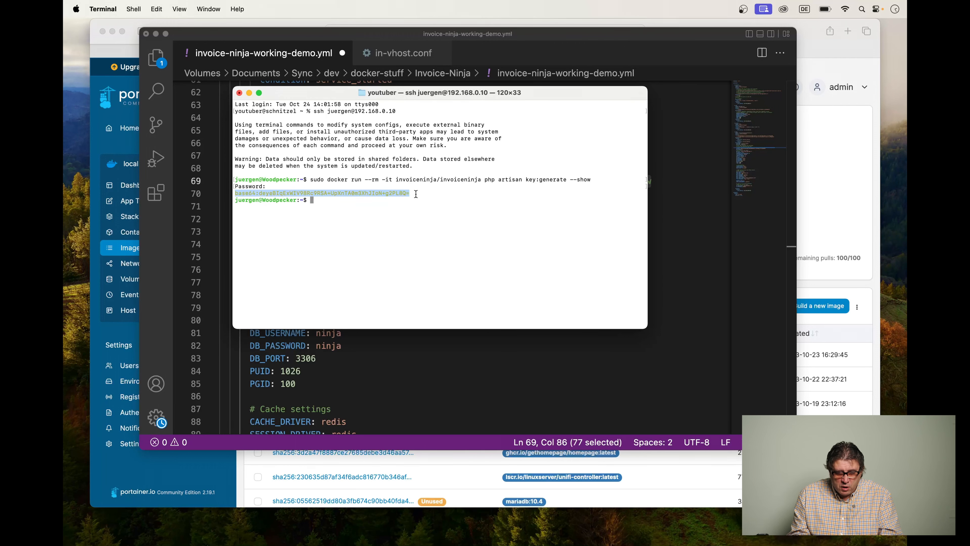
left_click(558, 65)
left_click(297, 194)
left_click_drag(297, 193, 564, 195)
key("super+v")
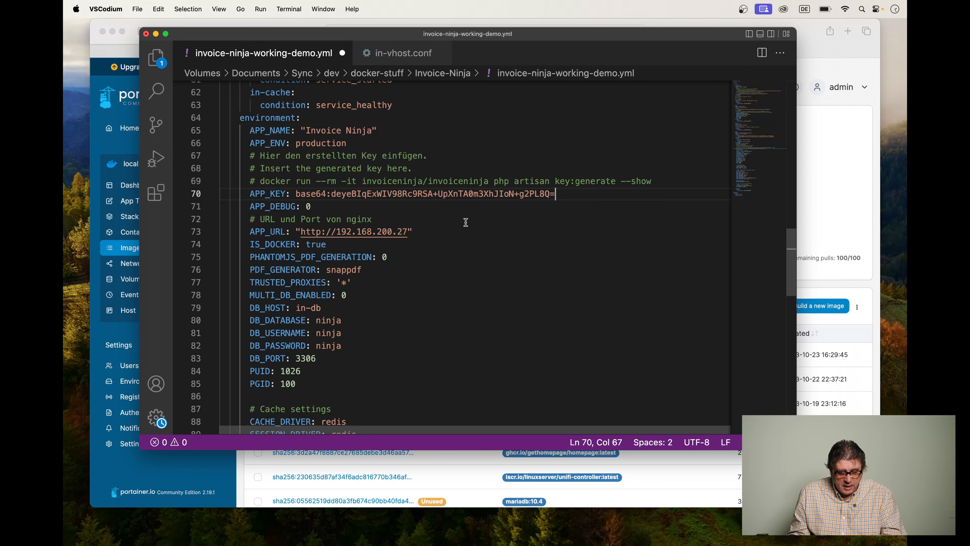
- Examine in-app's APP_URL, IS_DOCKER, database credentials, PUID and PGID settings on lines 73 to 85
left_click(263, 231)
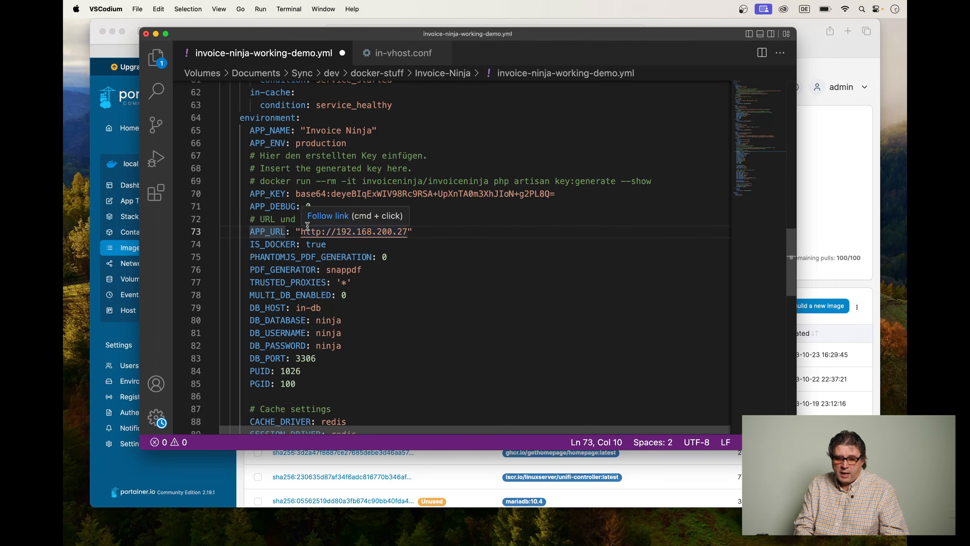
left_click(408, 233)
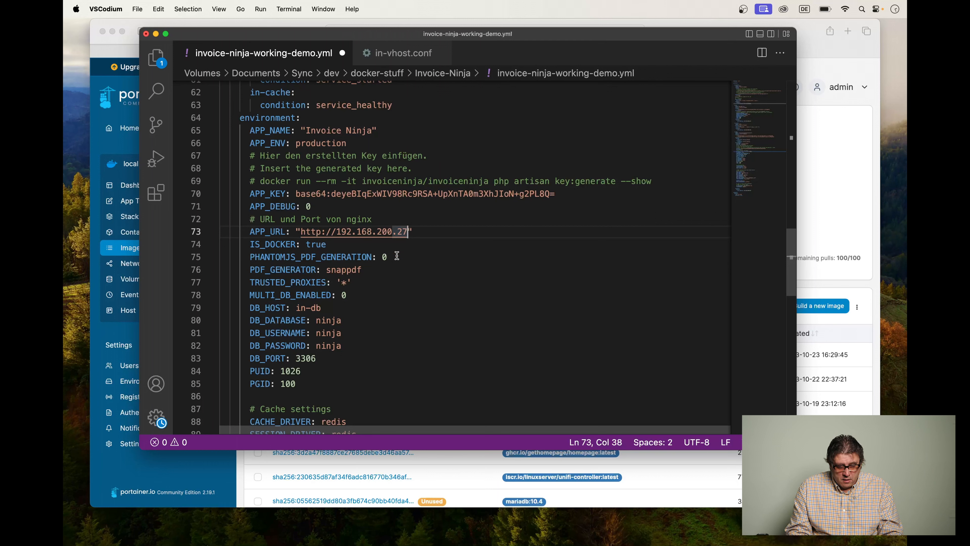
double_click(311, 243)
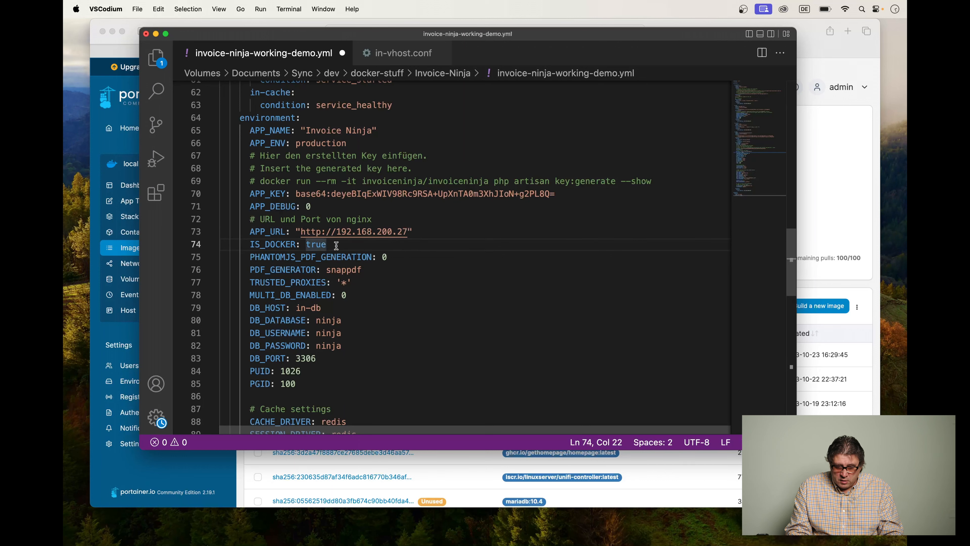
left_click(251, 243)
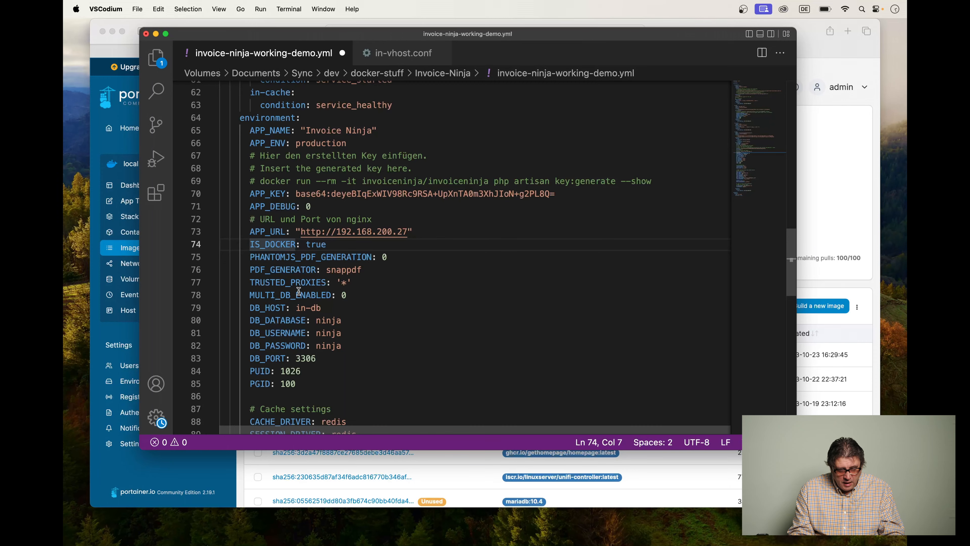
scroll(290, 286, "down", 4)
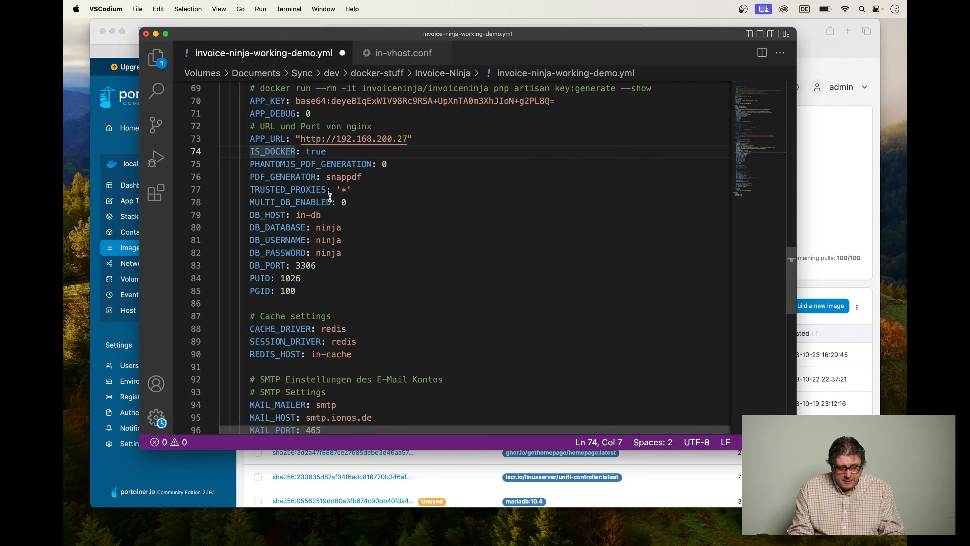
scroll(330, 196, "down", 2)
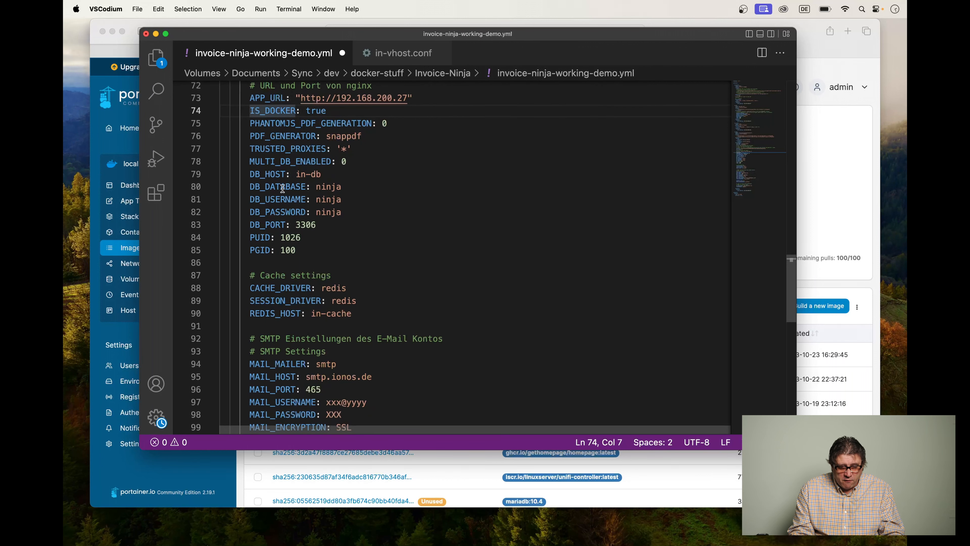
left_click(328, 199)
left_click(330, 213)
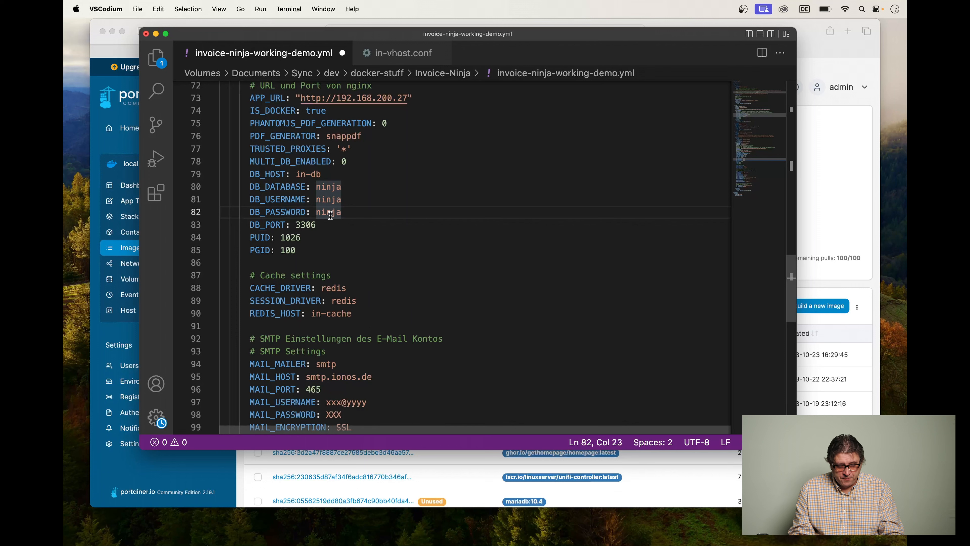
left_click(289, 237)
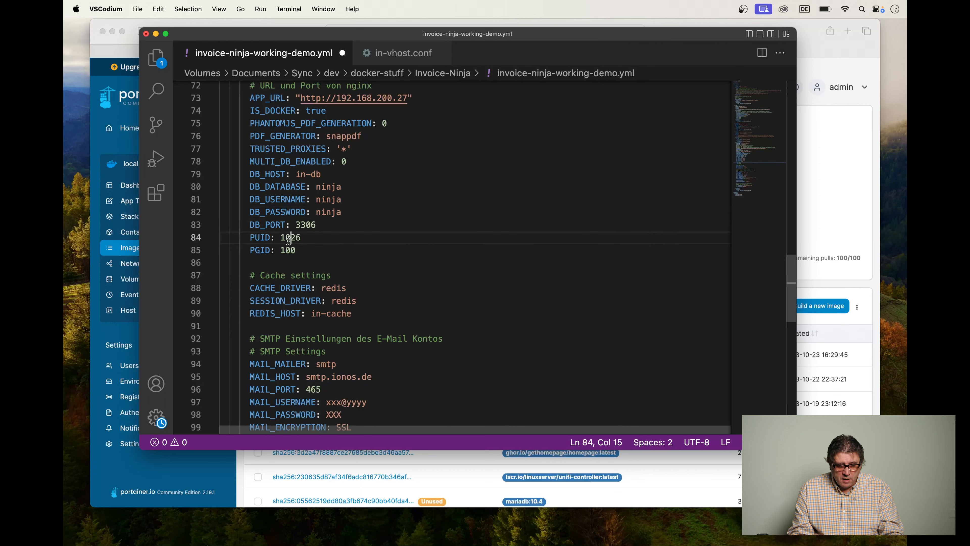
left_click(286, 250)
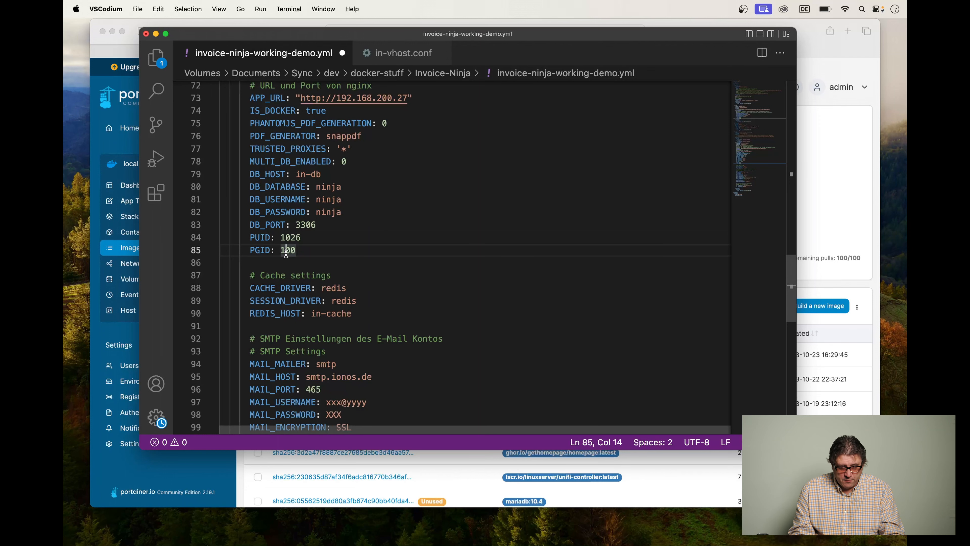
- Examine the cache and SMTP settings, the initial login data, in-app's IPv4 address and the external network name down to line 118
scroll(286, 253, "down", 5)
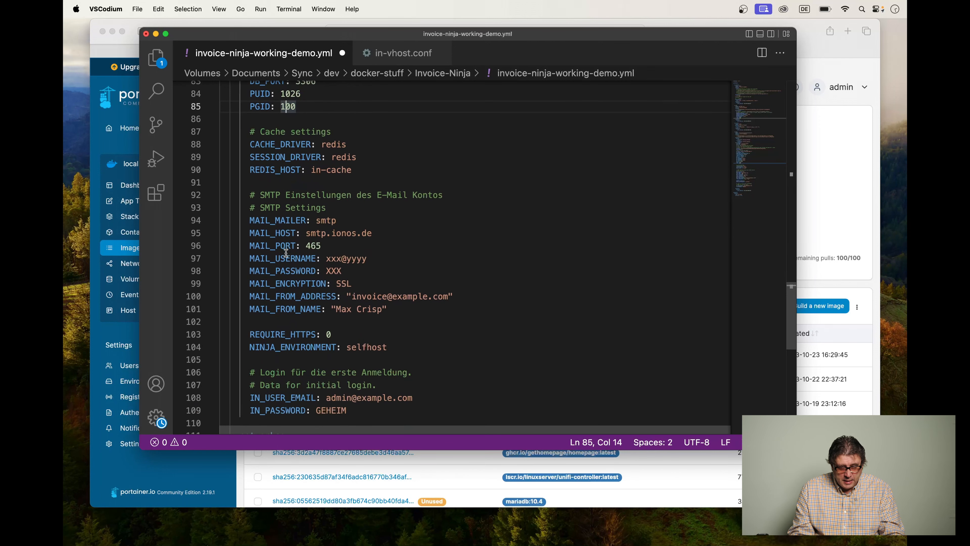
scroll(286, 253, "down", 1)
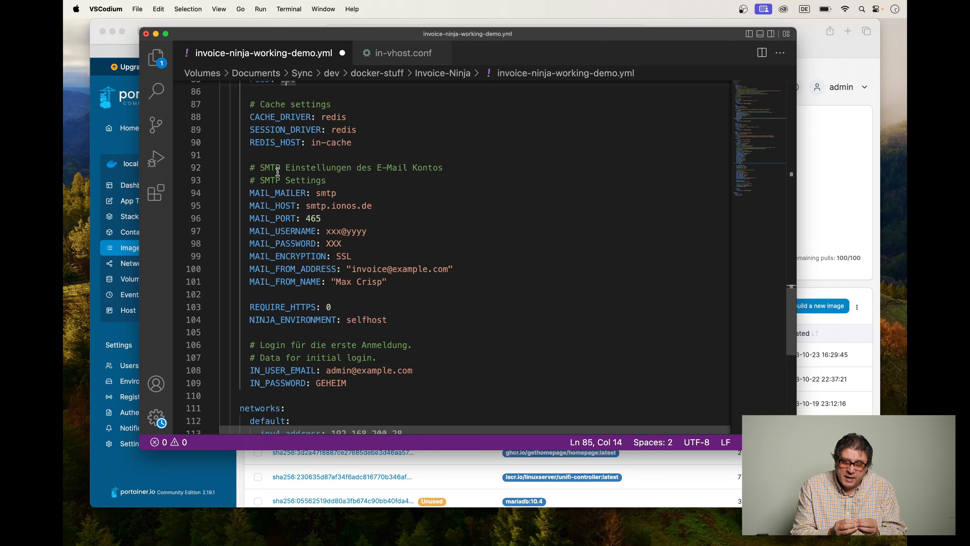
left_click(322, 194)
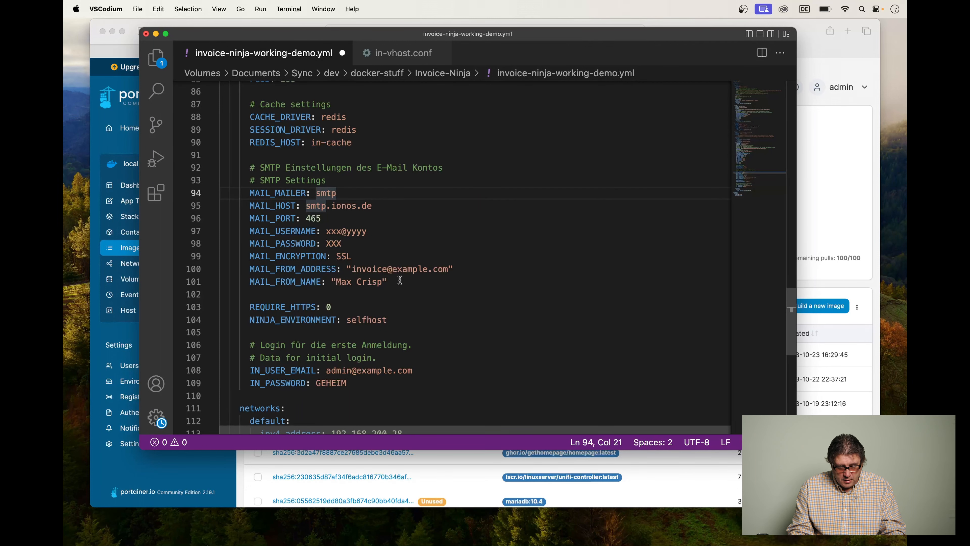
scroll(399, 279, "down", 3)
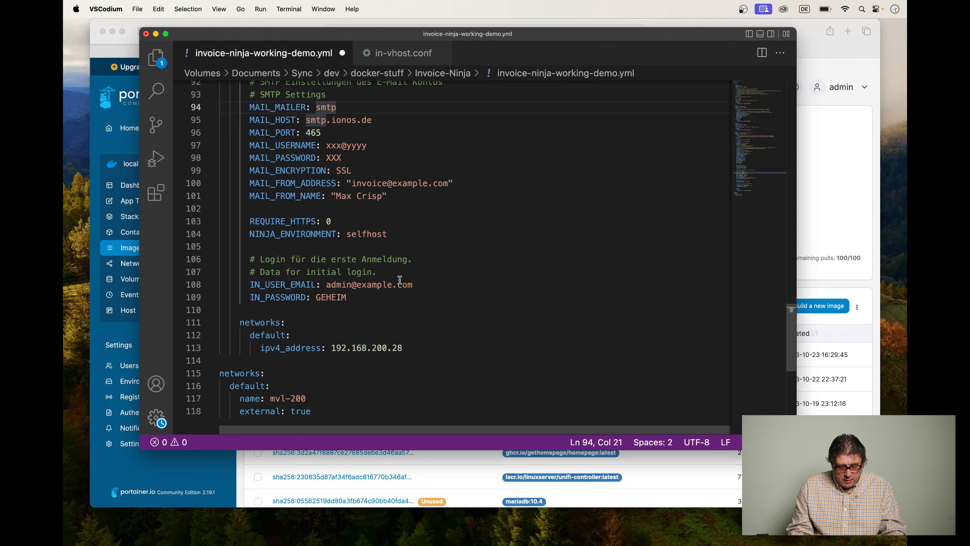
scroll(363, 283, "down", 1)
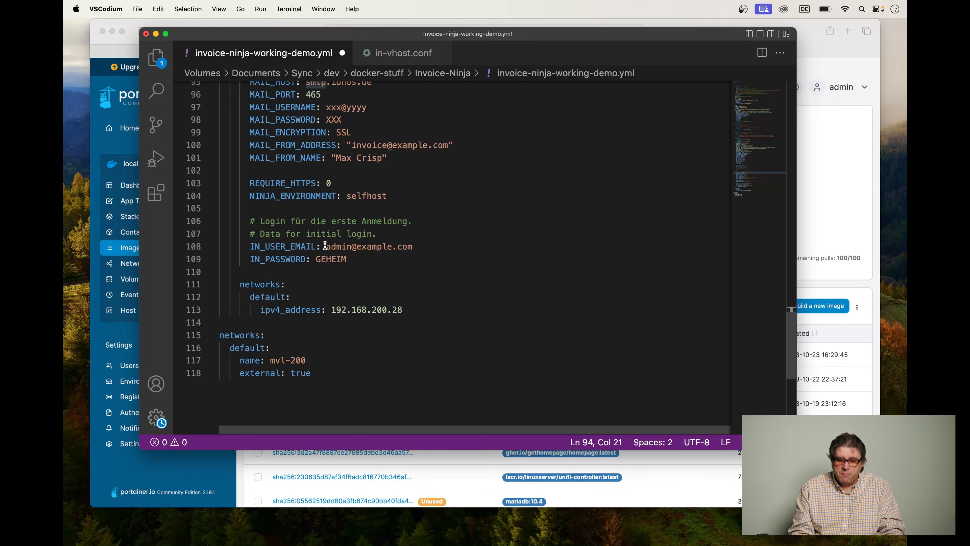
left_click(326, 260)
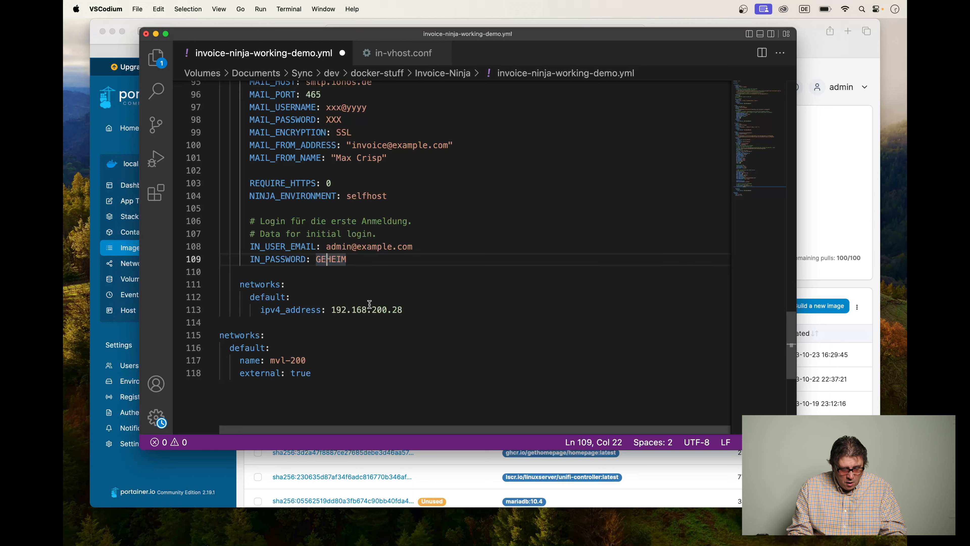
left_click(362, 310)
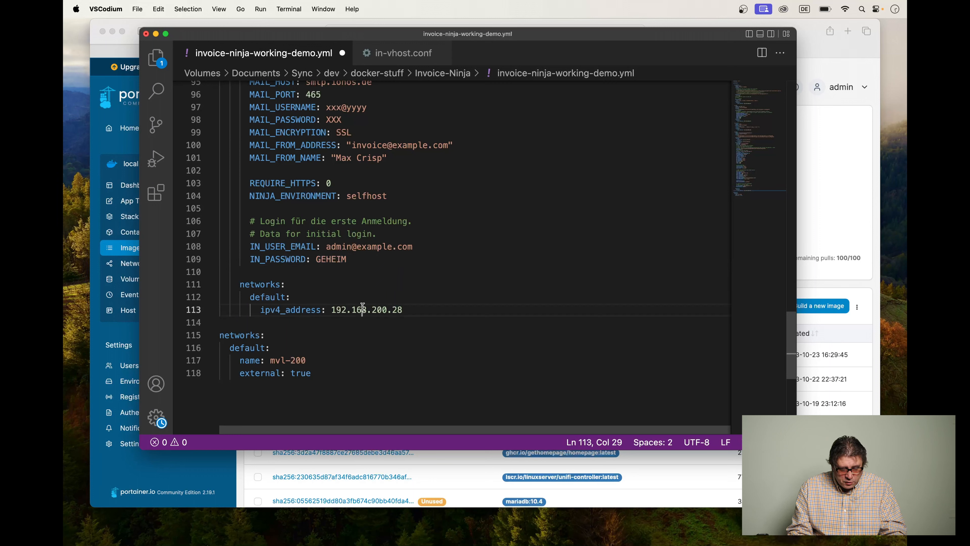
left_click(408, 312)
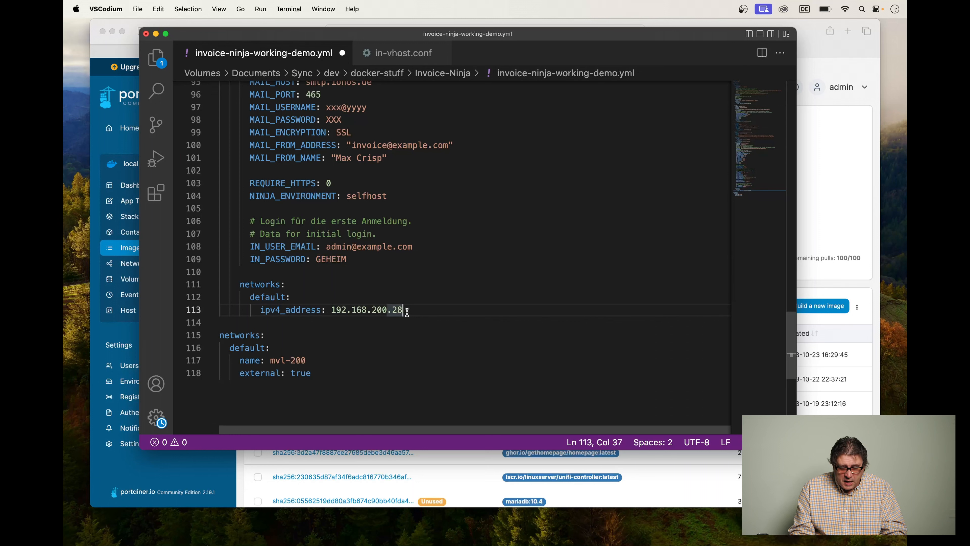
left_click(283, 361)
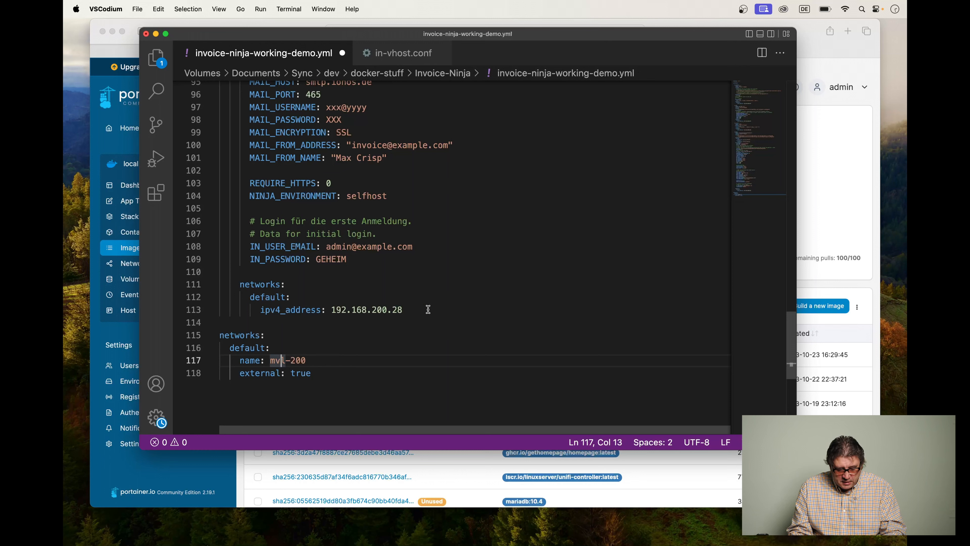
- Save invoice-ninja-working-demo.yml and copy its entire content
key("super+s")
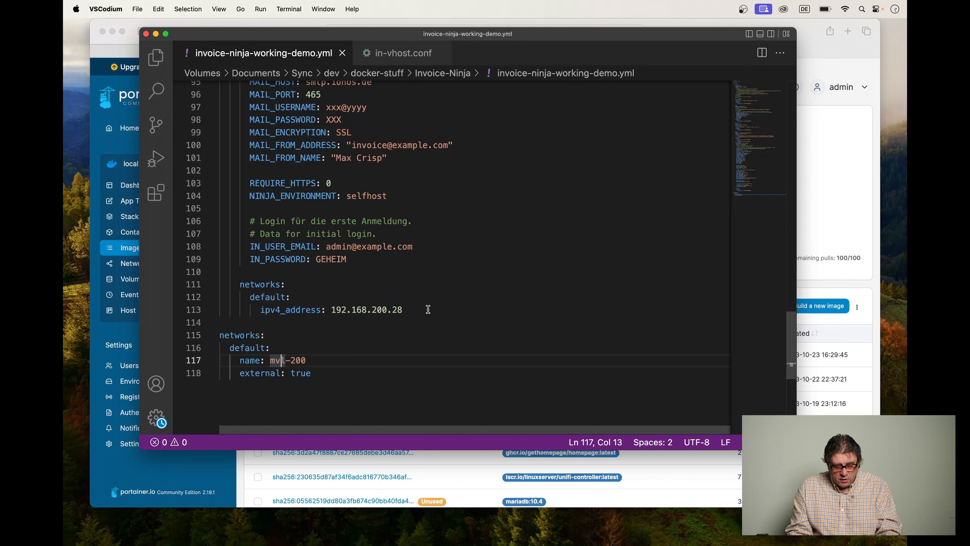
key("super+a")
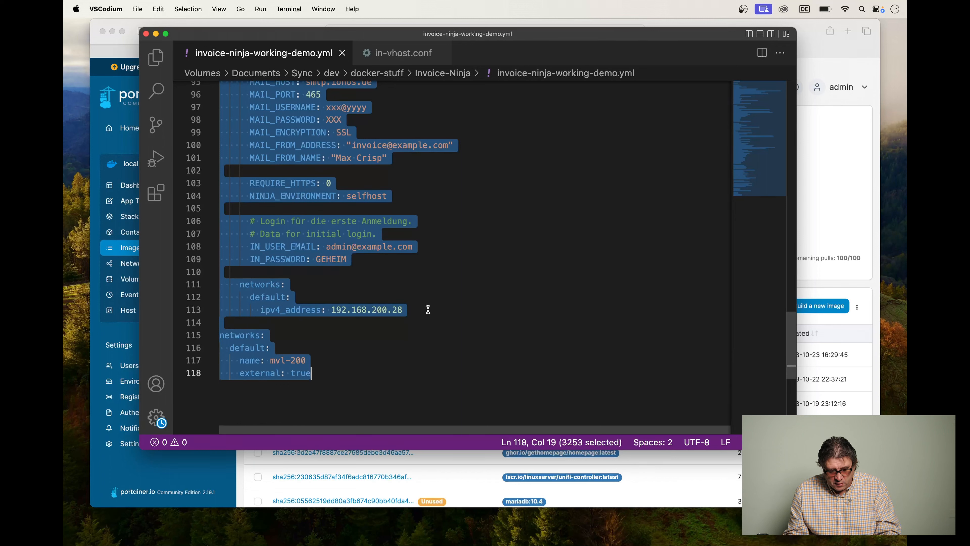
key("super+c")
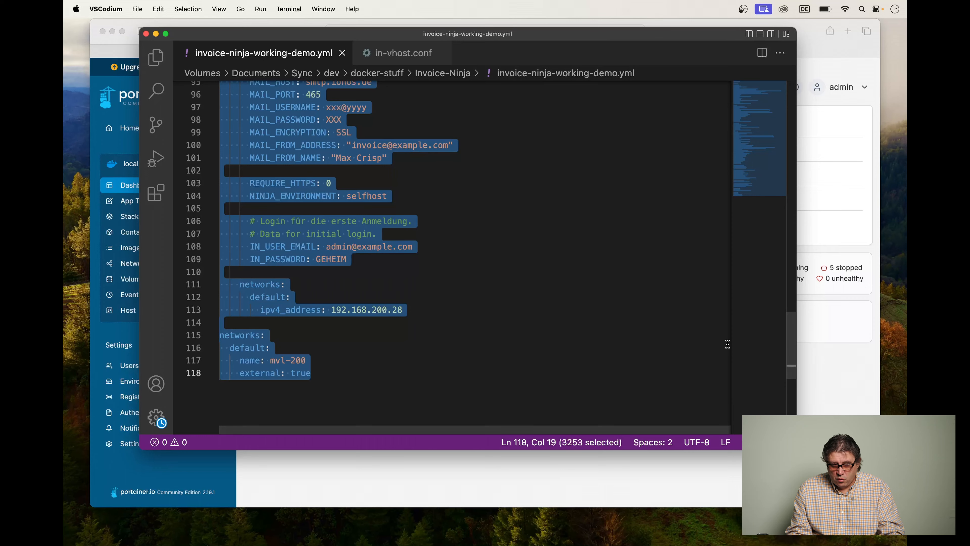
- Switch to Portainer in Safari and start a new stack named invoiceninja-demo
left_click(828, 50)
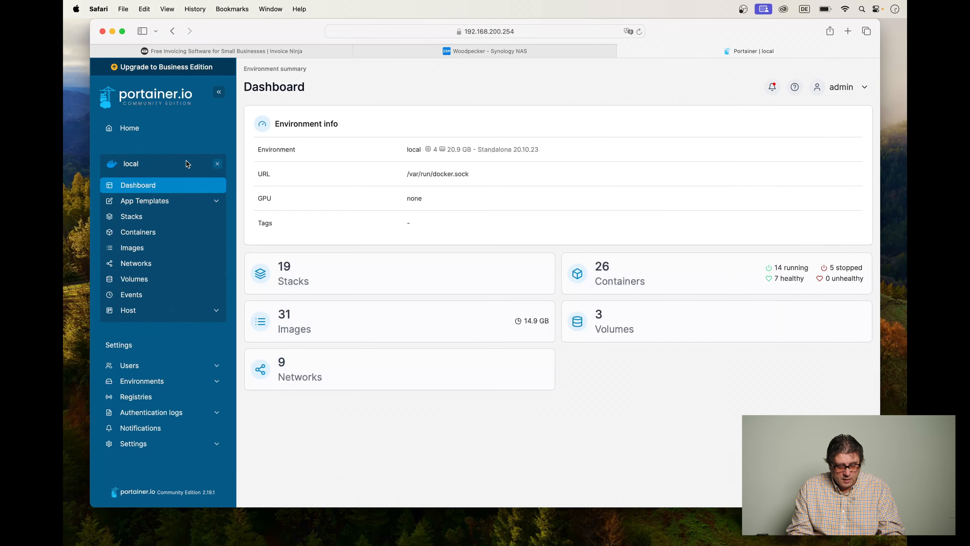
left_click(133, 219)
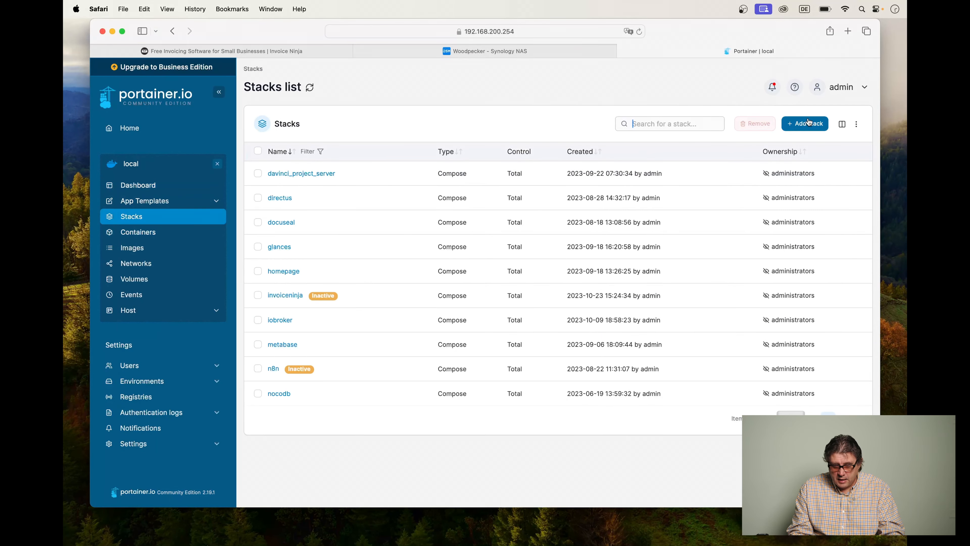
left_click(811, 123)
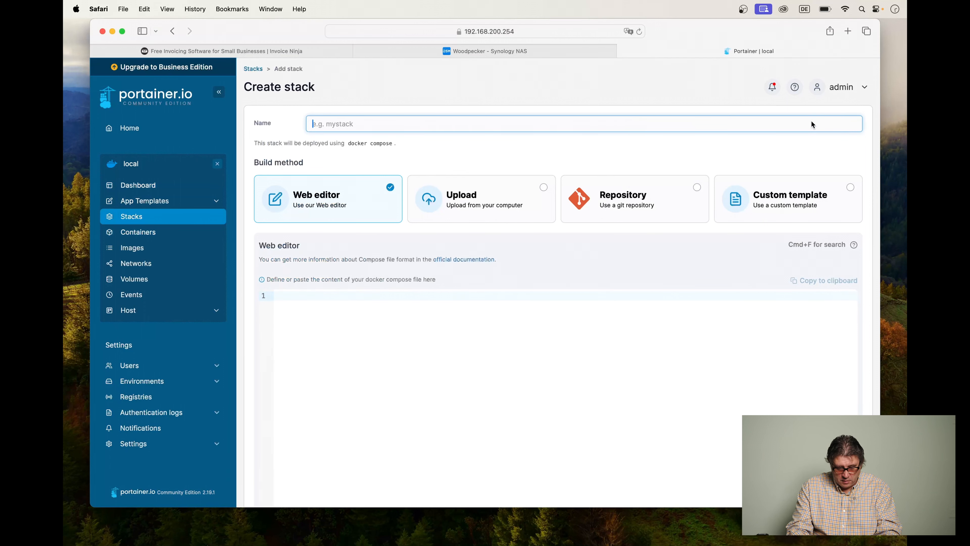
type("inv")
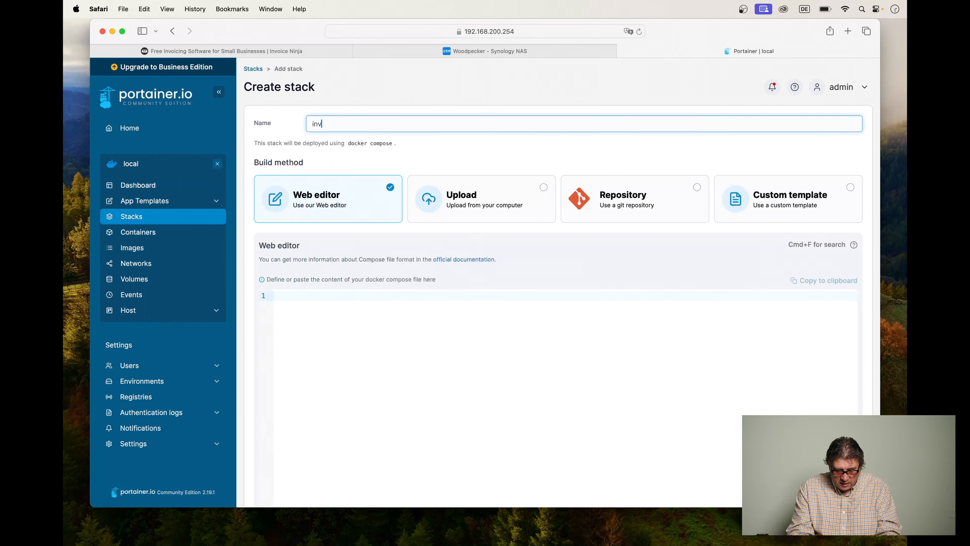
type("oiceninja")
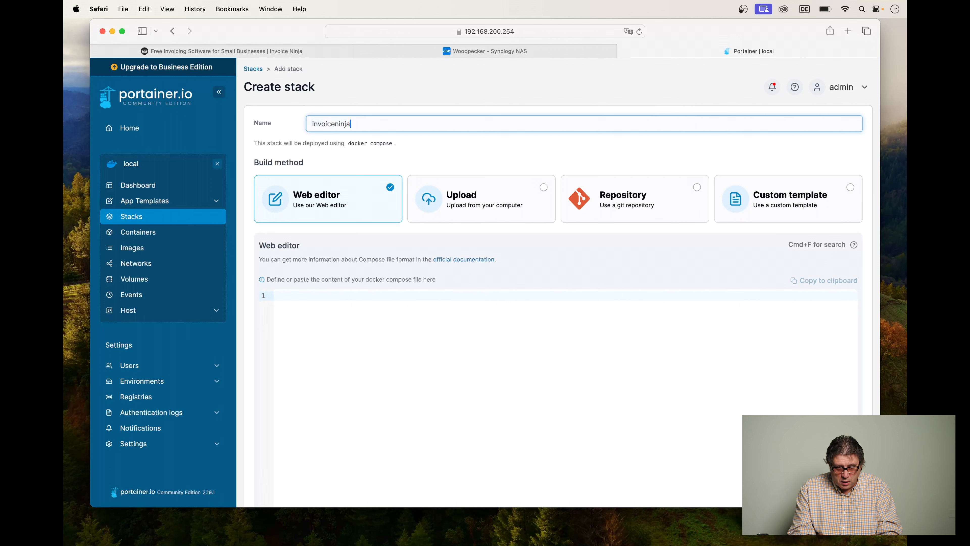
type("-demo")
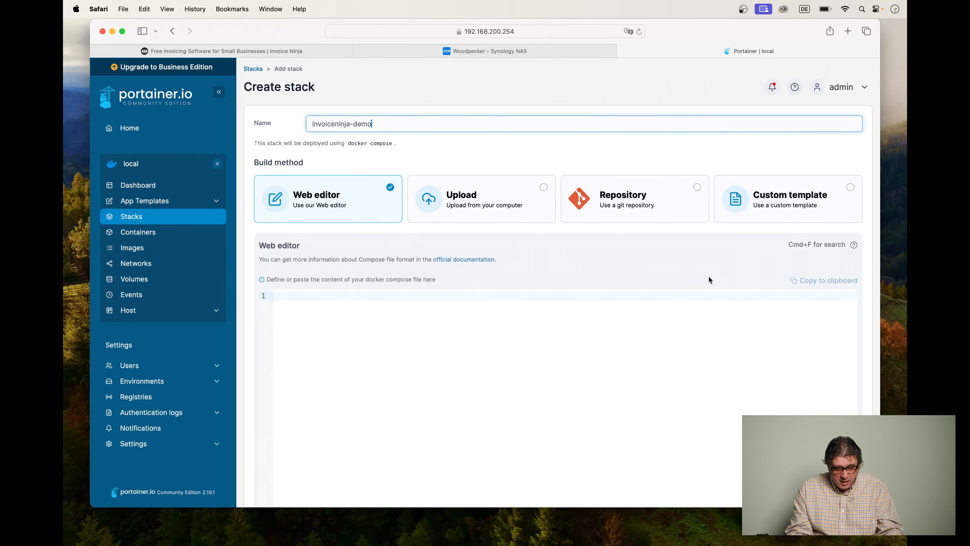
- Paste the copied compose file content into the new stack's web editor
scroll(698, 296, "down", 3)
left_click(454, 243)
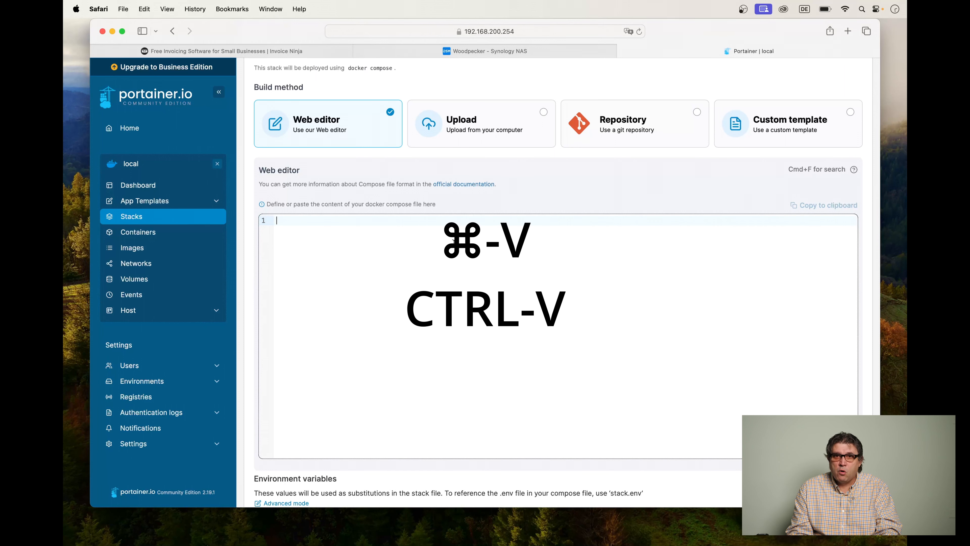
key("super+v")
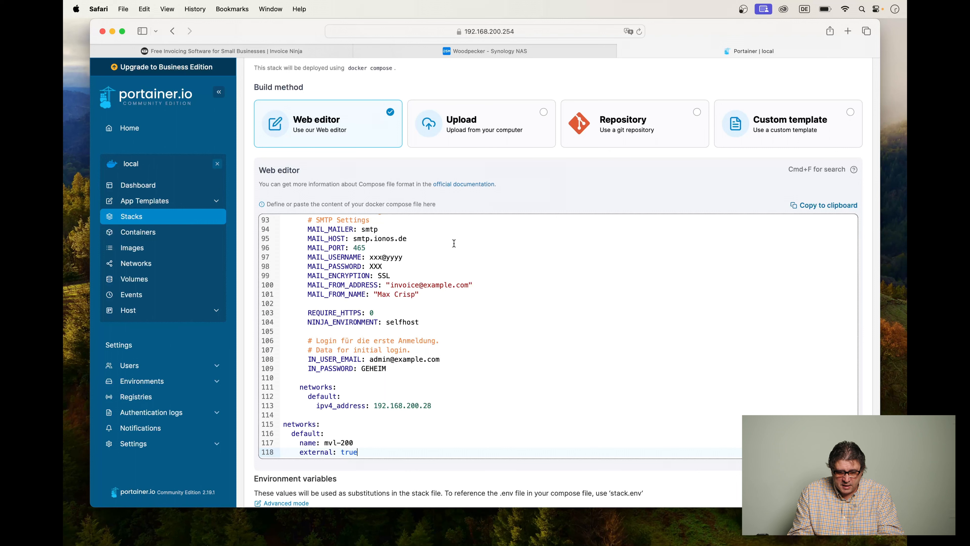
- Check the pasted service definitions in the compose file and deploy the invoiceninja-demo stack
scroll(454, 243, "up", 20)
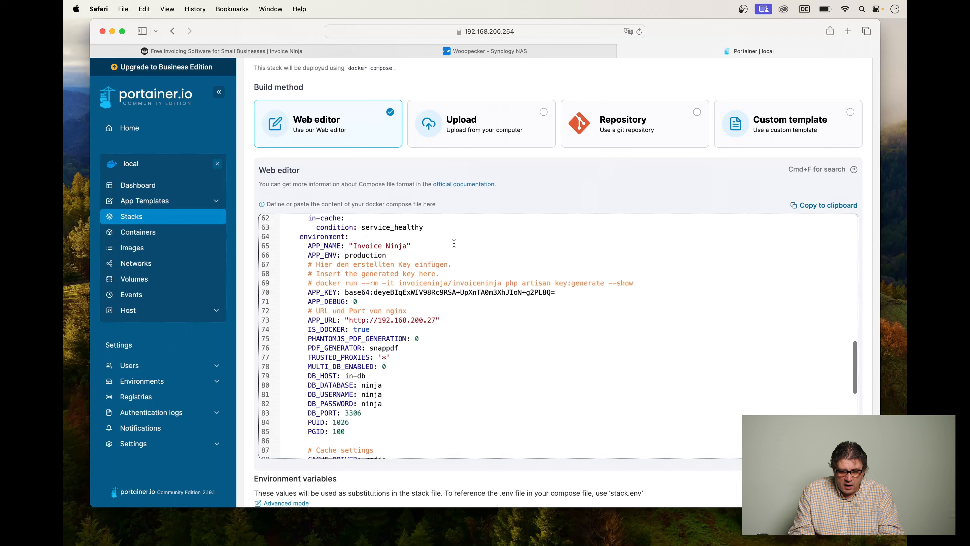
scroll(453, 243, "up", 2)
scroll(454, 243, "down", 4)
scroll(454, 243, "down", 1)
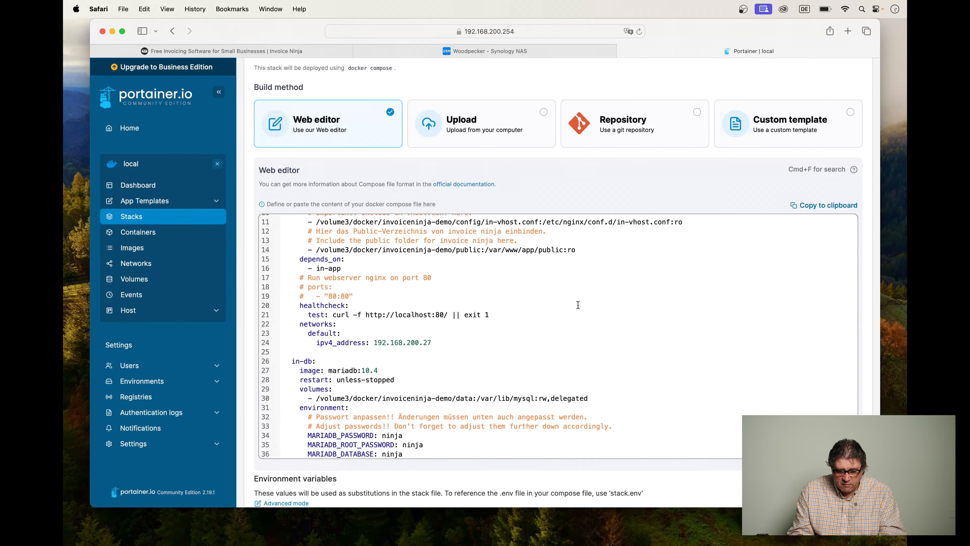
scroll(524, 372, "down", 4)
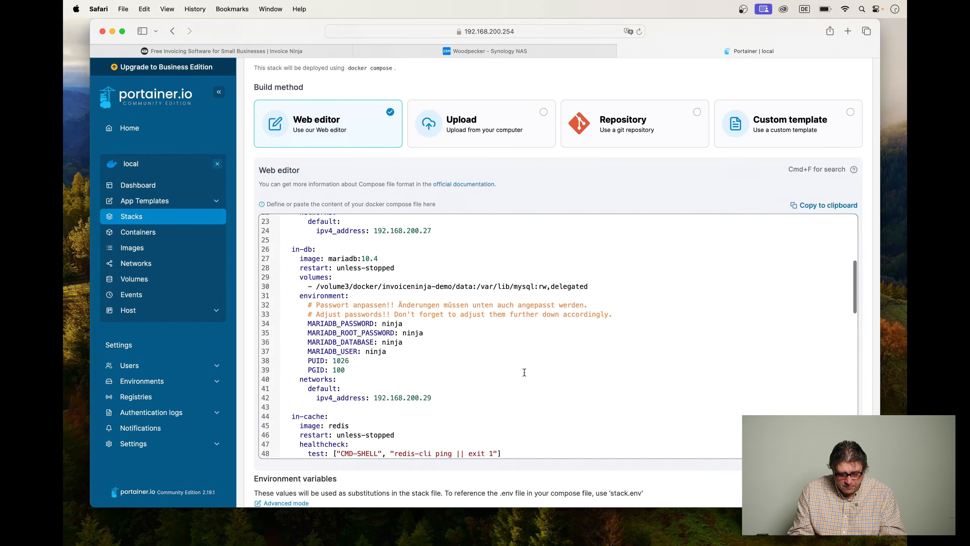
scroll(724, 497, "down", 5)
scroll(724, 496, "down", 2)
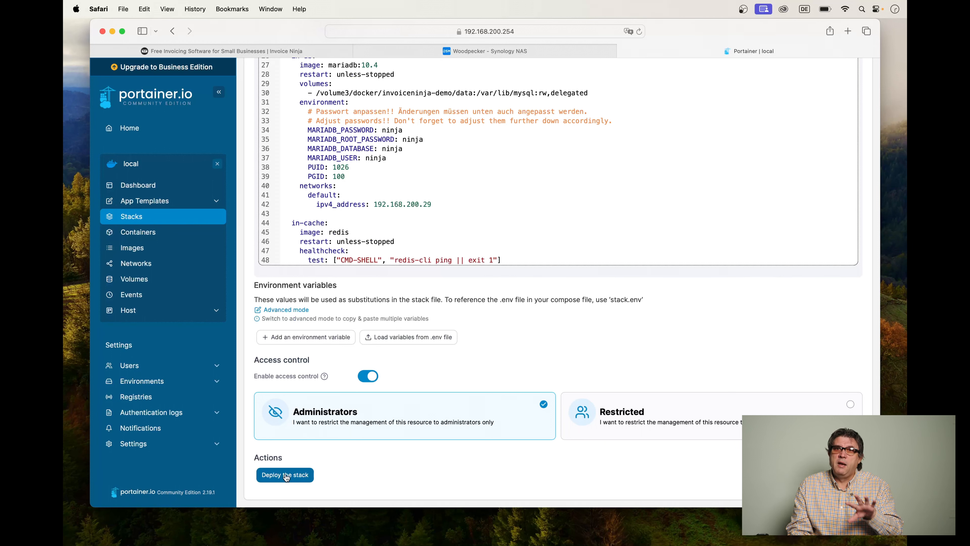
left_click(287, 475)
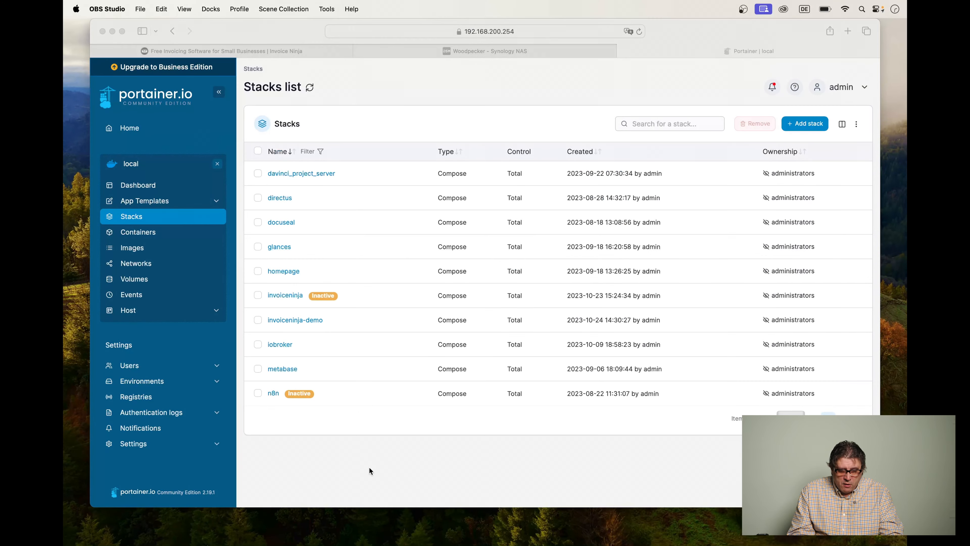
- Open the invoiceninja-demo stack's details and view the logs of its in-app container
left_click(369, 469)
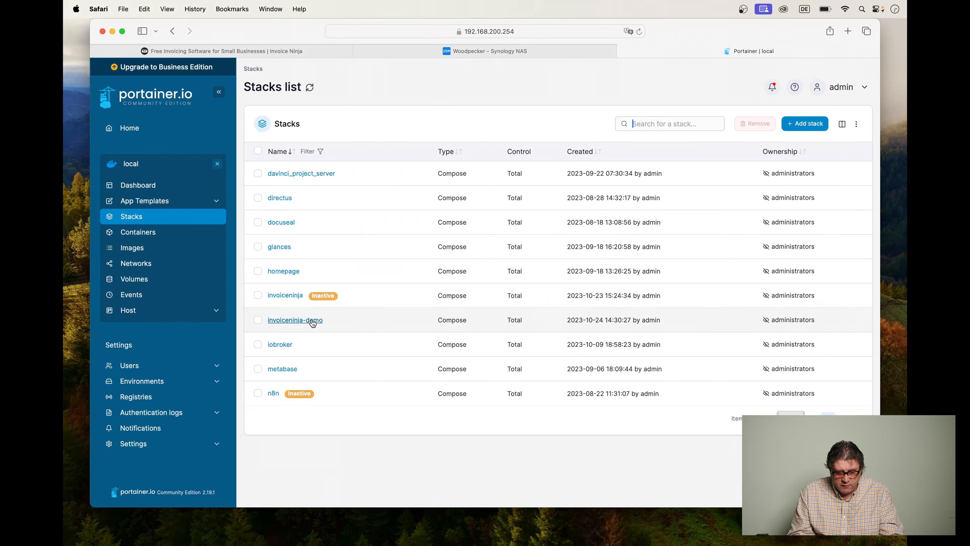
left_click(313, 321)
scroll(445, 411, "down", 3)
scroll(445, 409, "down", 3)
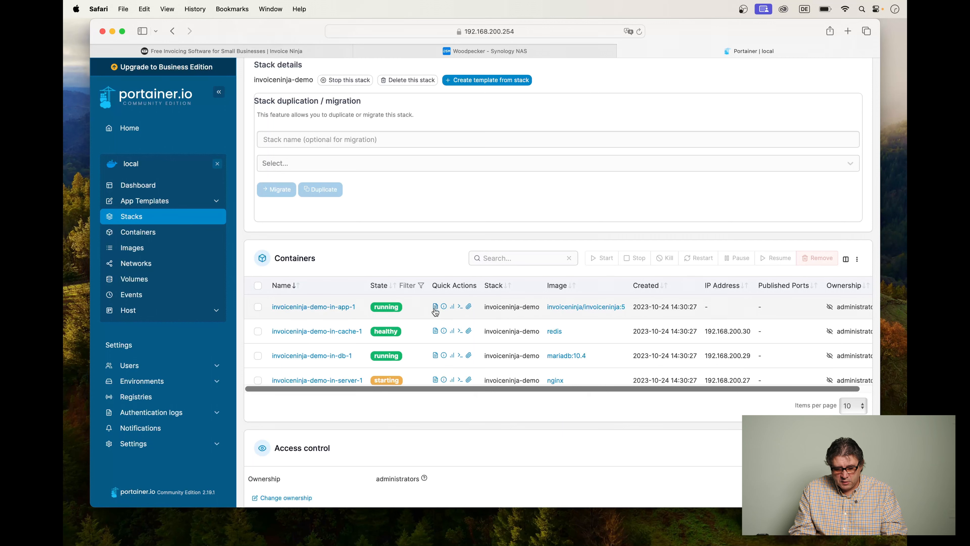
left_click(434, 308)
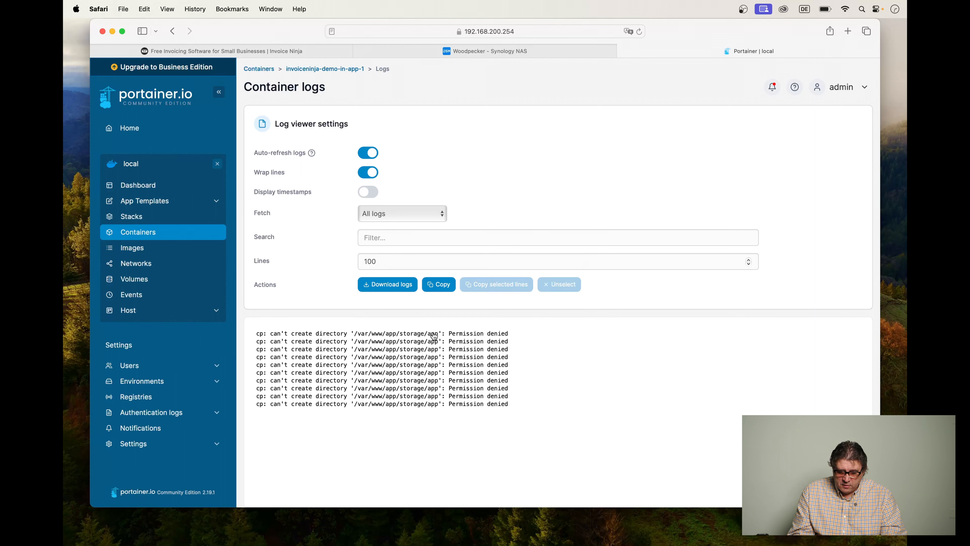
- Switch to Terminal, change to /volume3/docker/invoiceninja-demo on the NAS and list its contents with ll
left_click(768, 533)
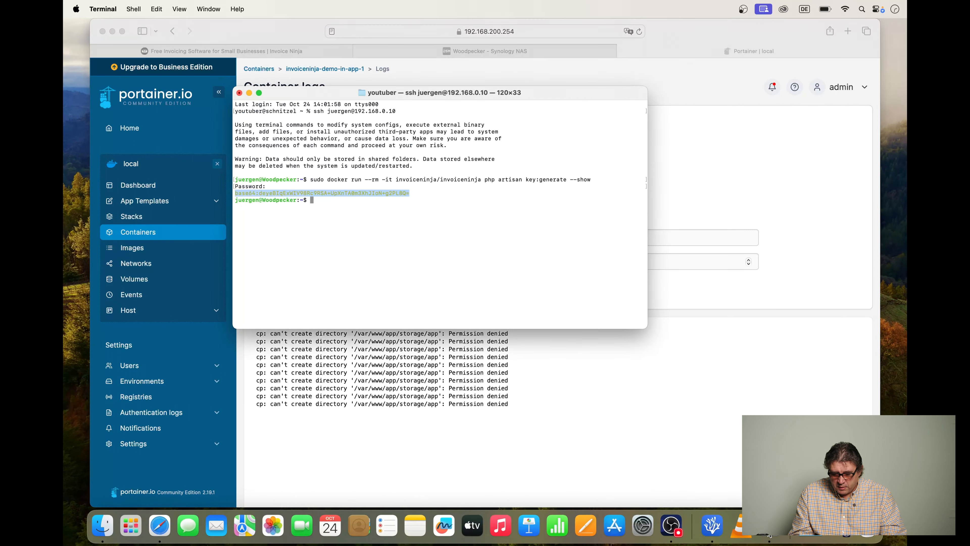
left_click(340, 228)
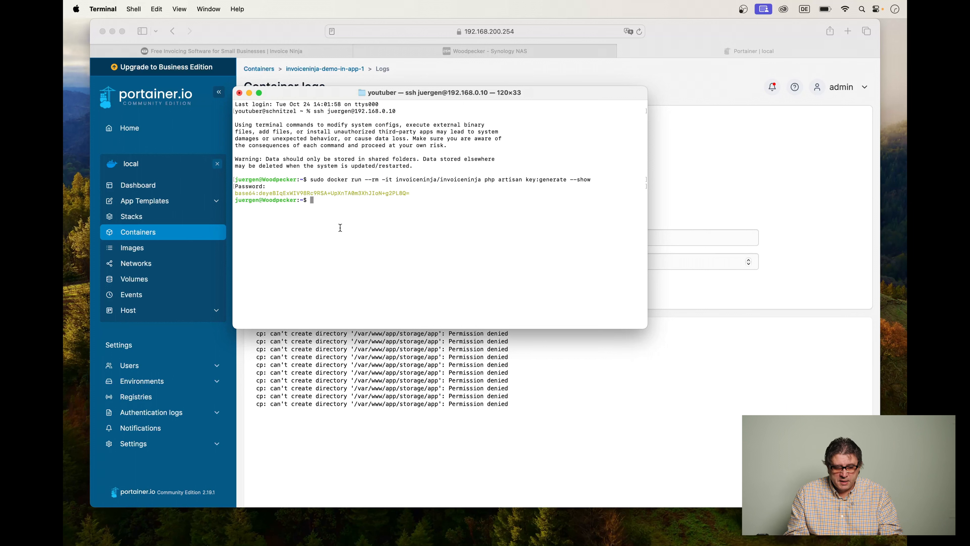
type("cd /")
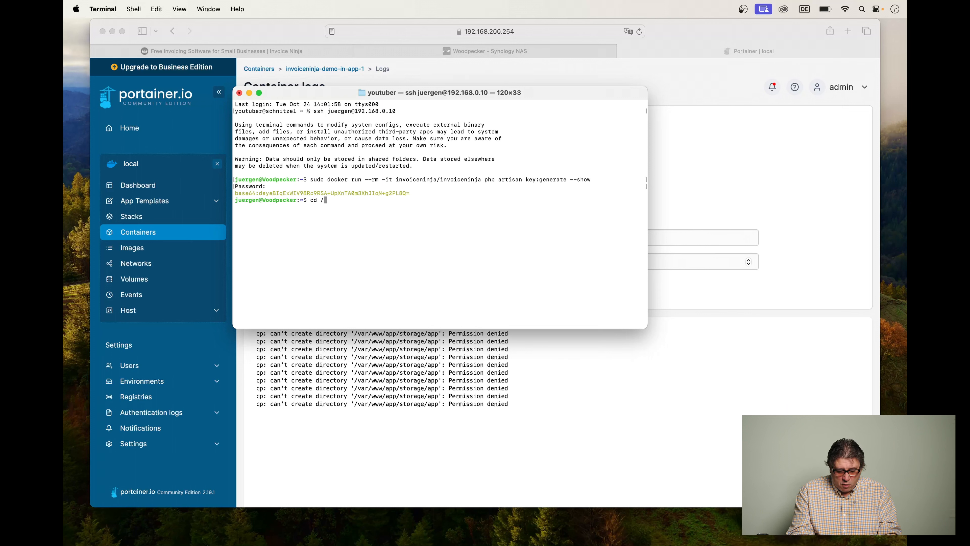
type("volume3")
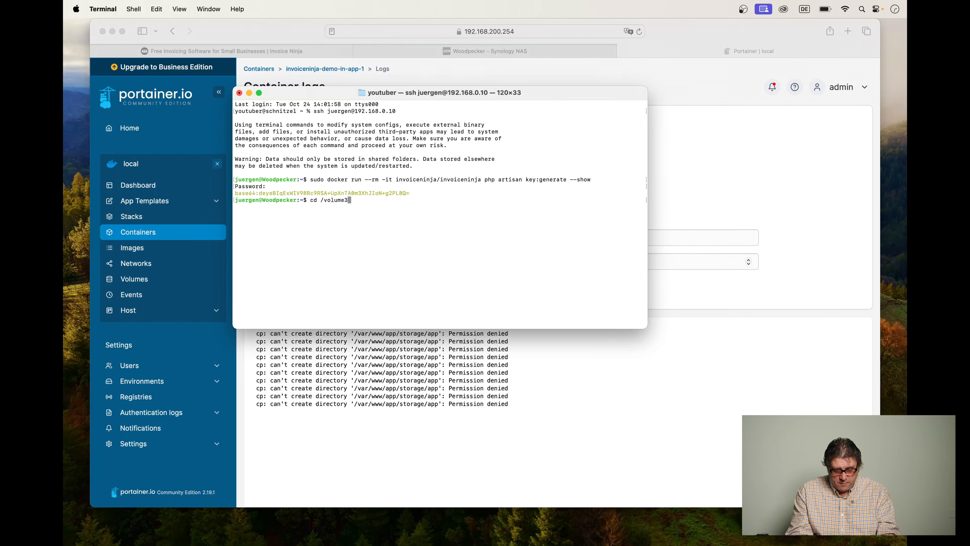
type("/docker/invoiceninja-demo")
key("Return")
type("ll")
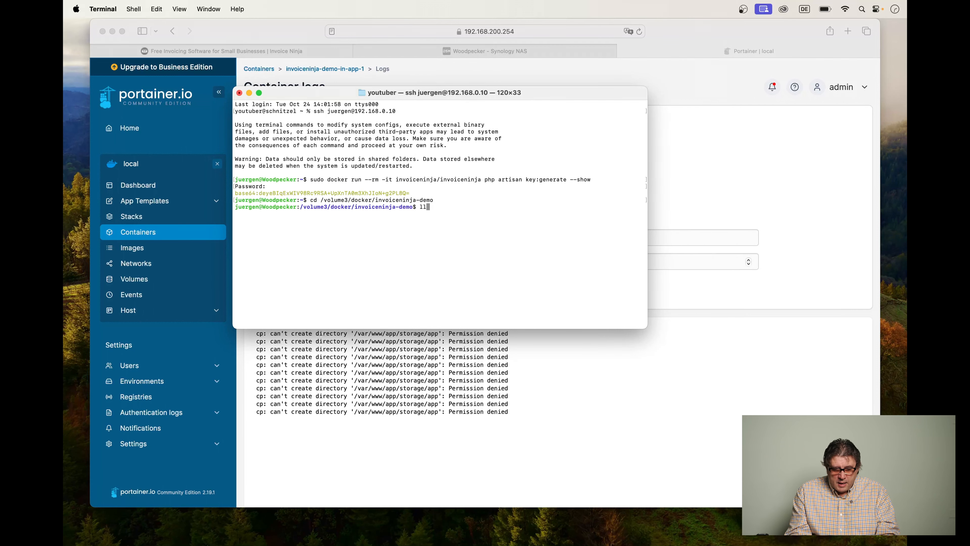
key("Return")
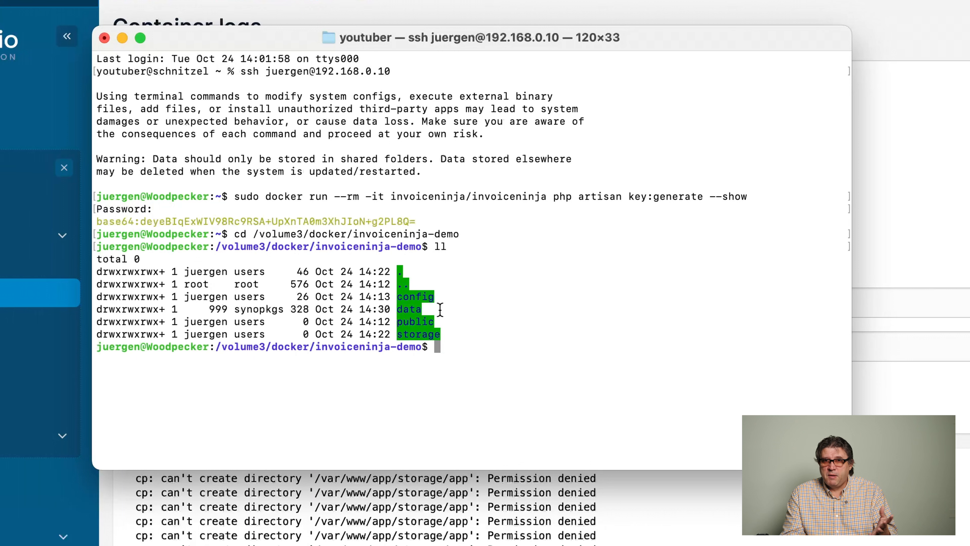
- Set the permissions of the config folder recursively to 777 with chmod -R
type("chmod ")
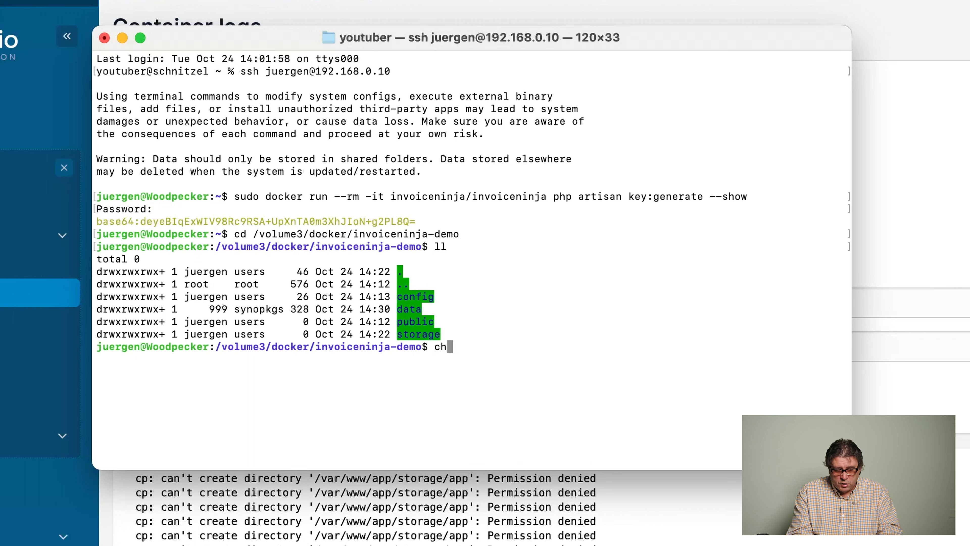
type("-")
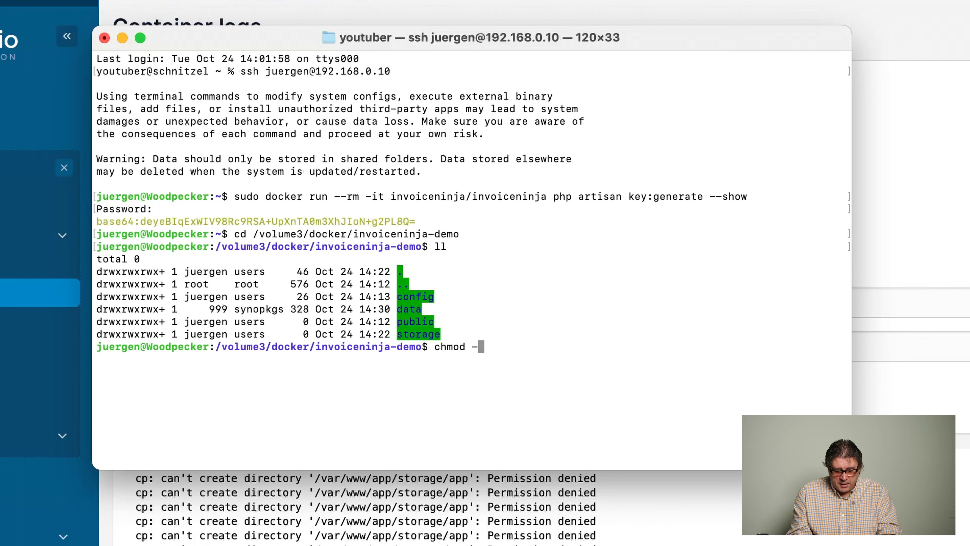
type("R 777 ")
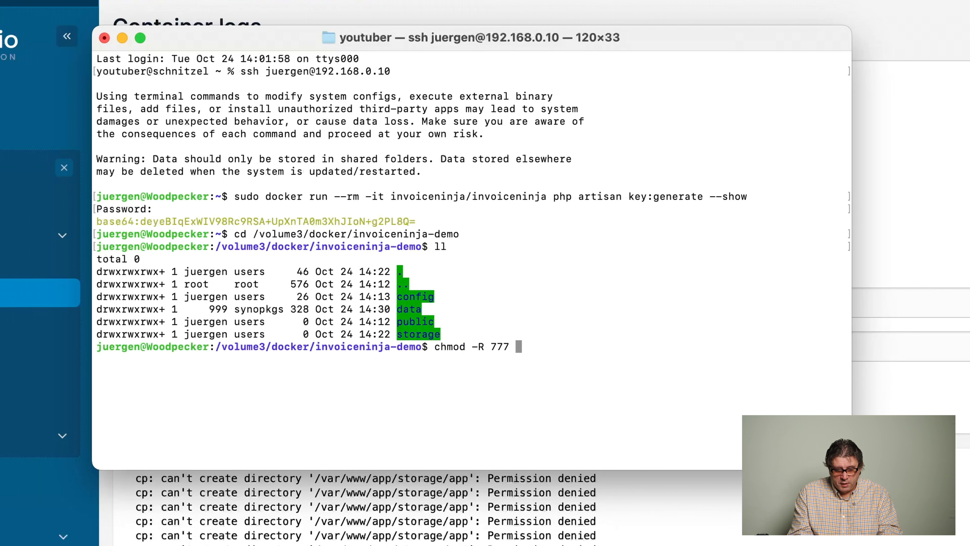
type("config")
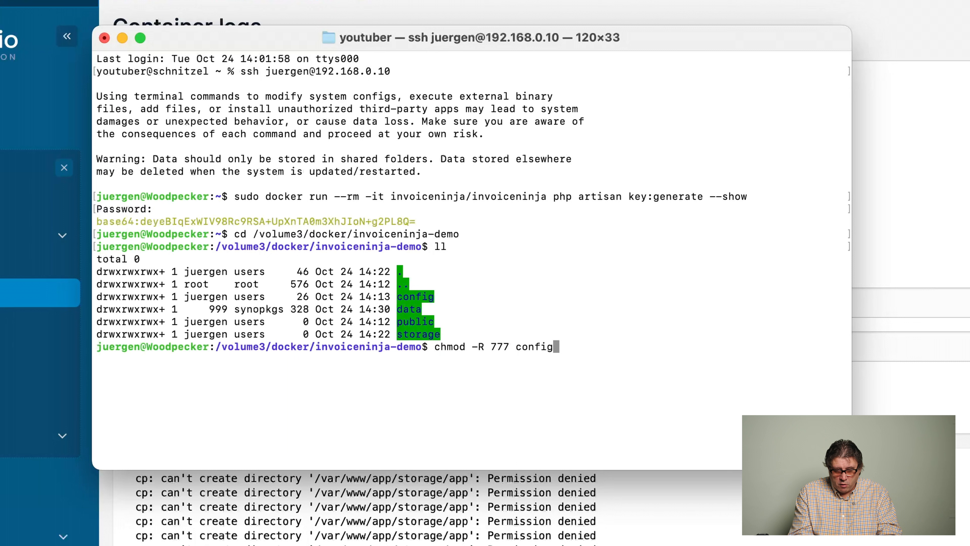
key("Return")
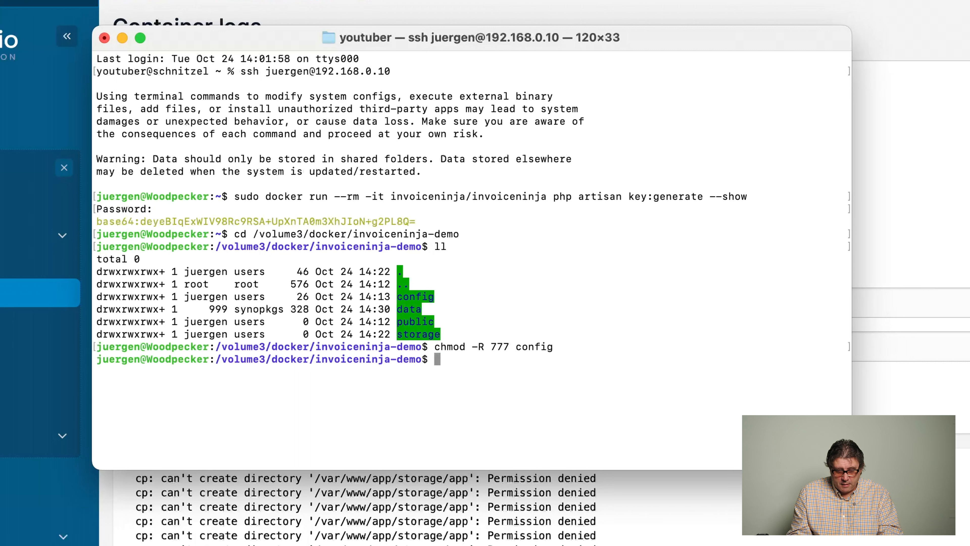
- Recall the chmod -R 777 command and erase the config folder name from it
key("Up")
key("BackSpace")
key("BackSpace")
key("BackSpace")
key("BackSpace")
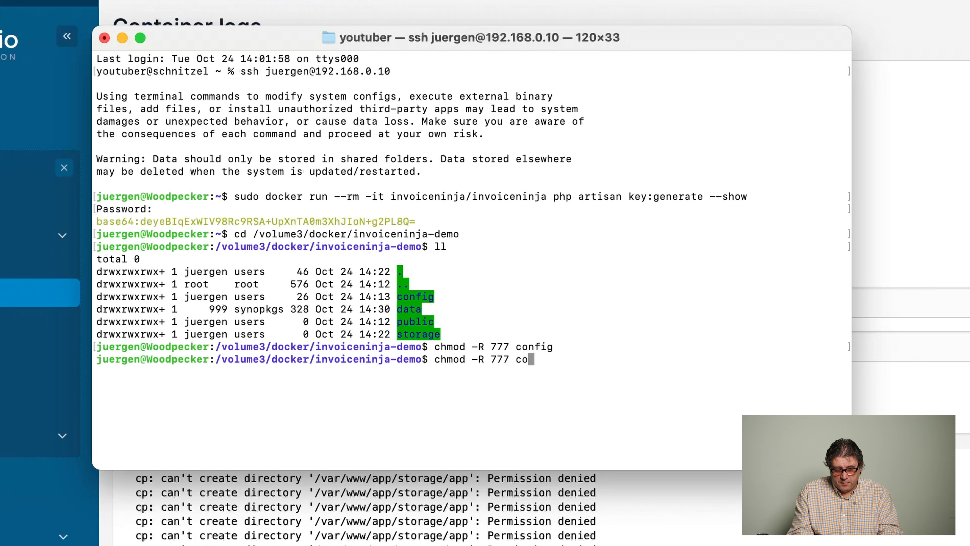